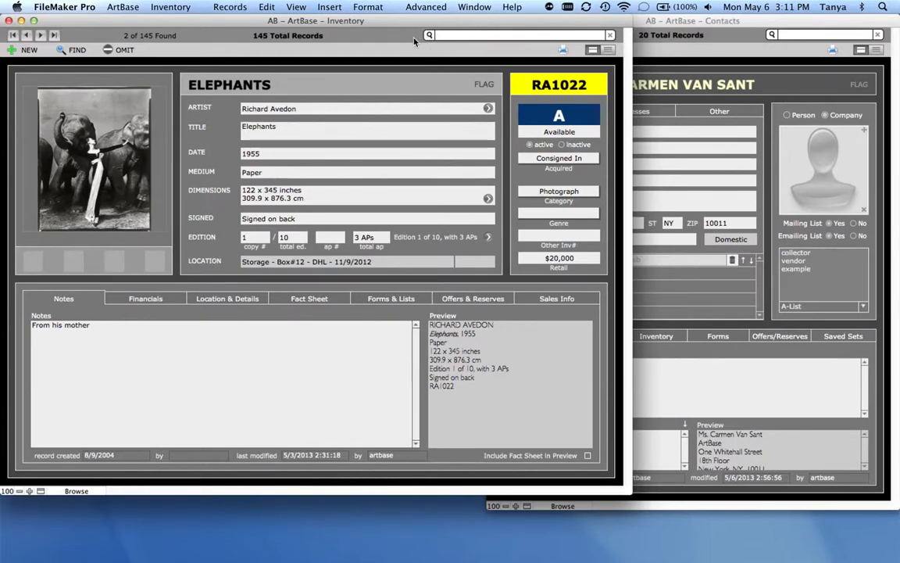
# Step: Quick-search the inventory for "avedon" and clear the search
pyautogui.click(476, 34)
pyautogui.write('a')
pyautogui.press('Return')
pyautogui.write('v')
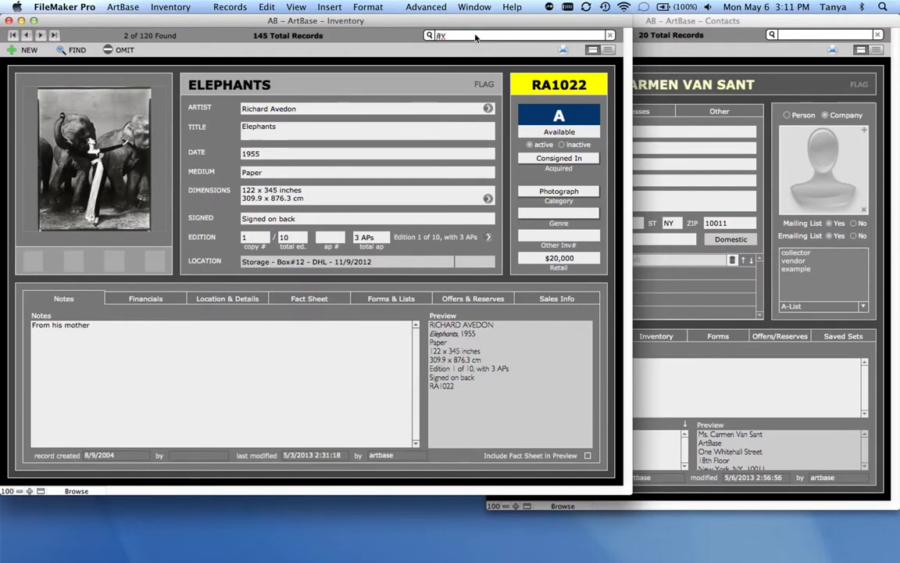
pyautogui.write('edon')
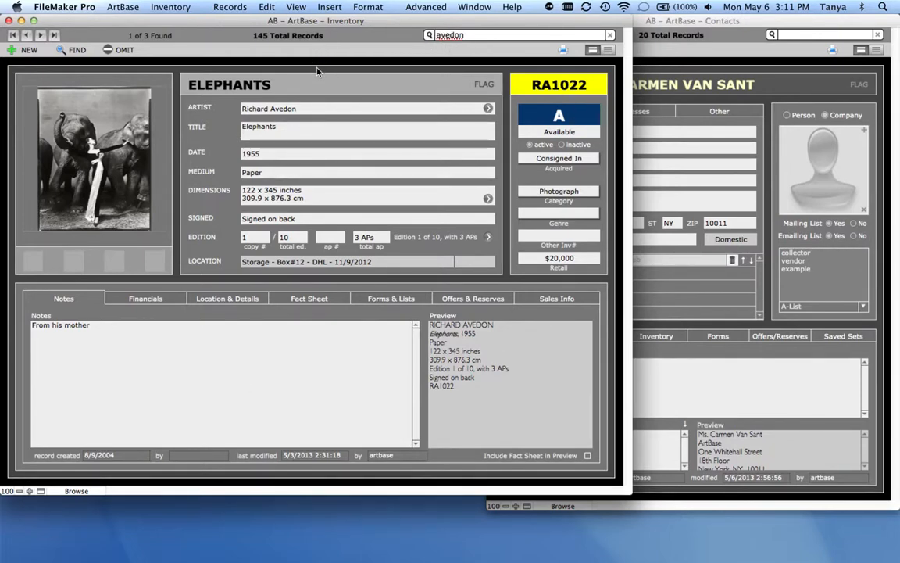
pyautogui.click(610, 35)
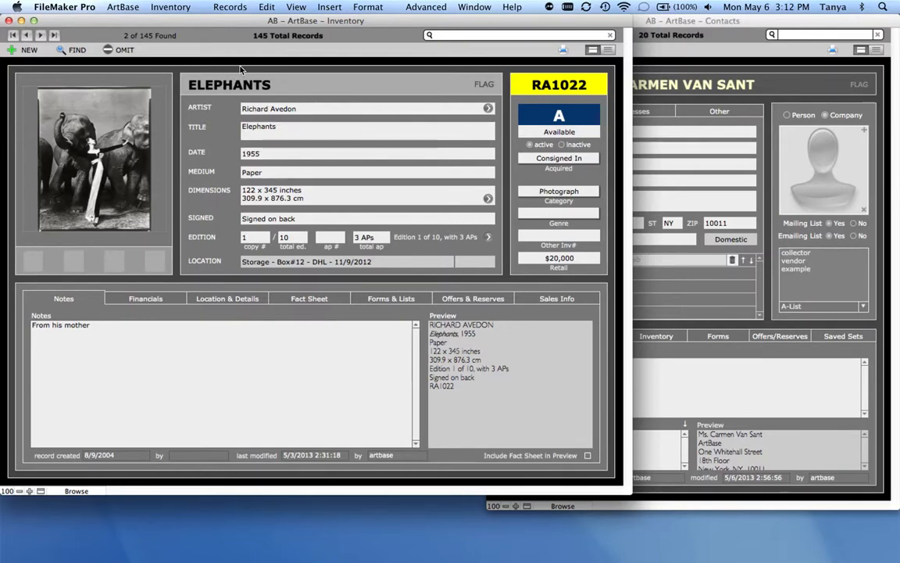
# Step: Find all inventory works with artist "whittier" and open the first found record
pyautogui.click(74, 53)
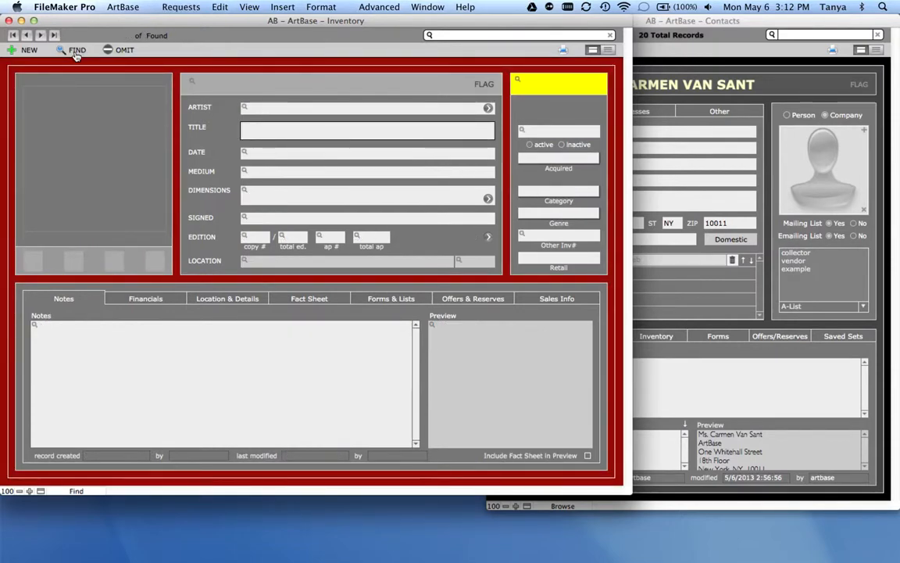
pyautogui.click(263, 108)
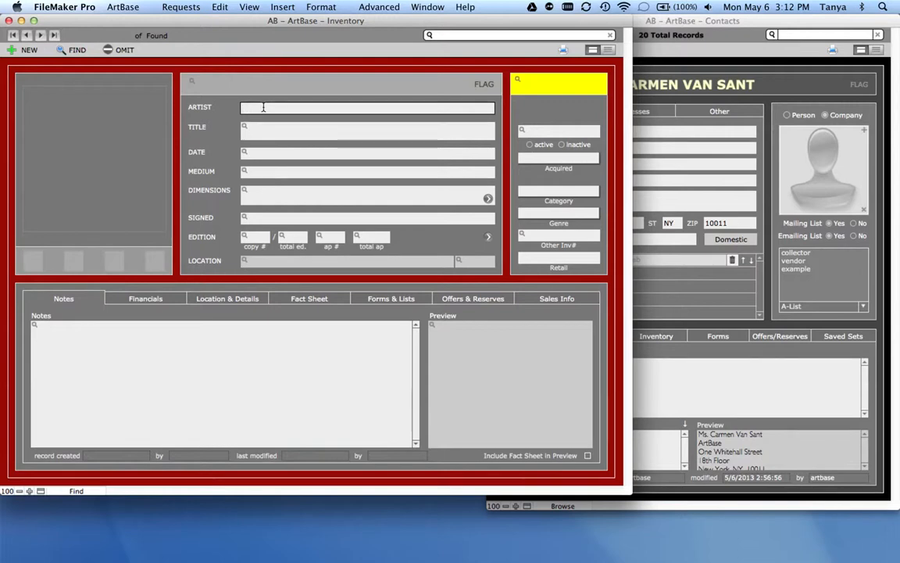
pyautogui.write('whittier')
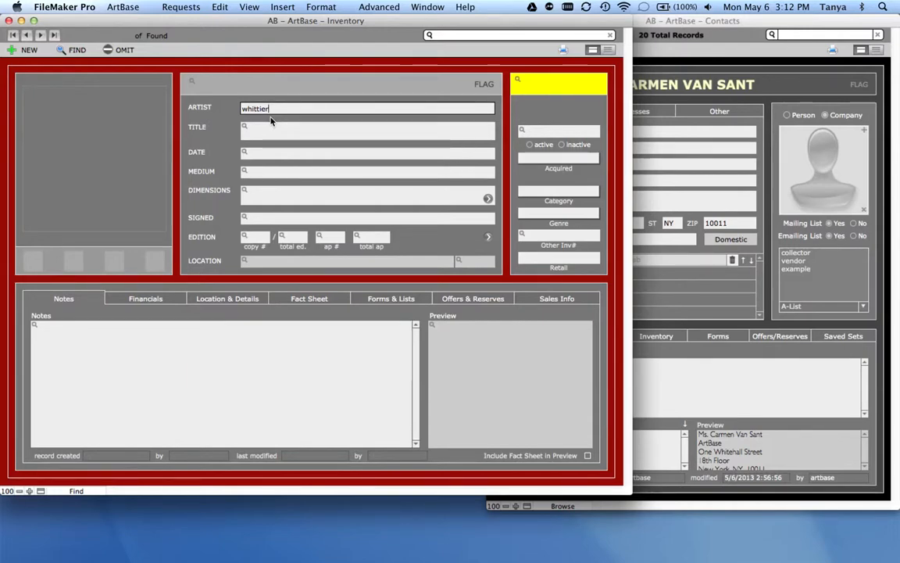
pyautogui.press('Return')
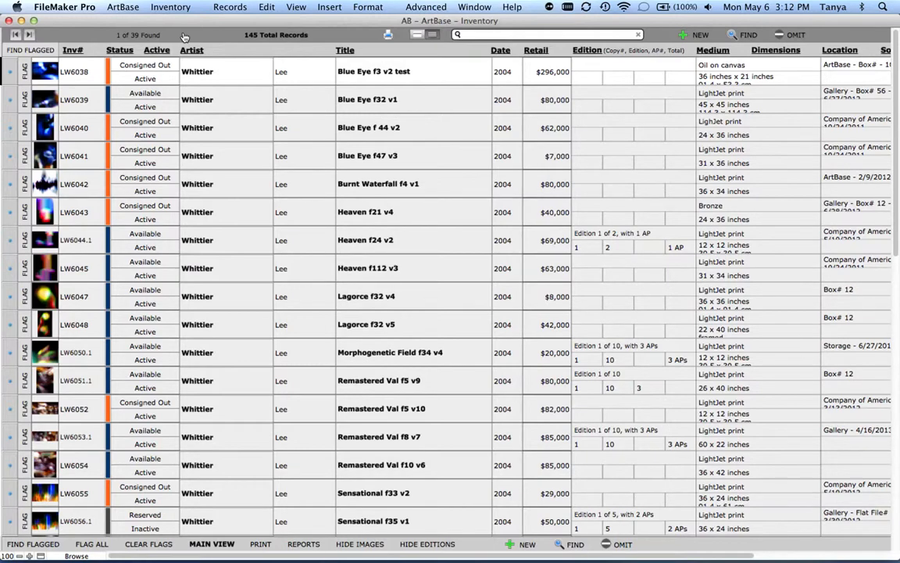
pyautogui.click(9, 71)
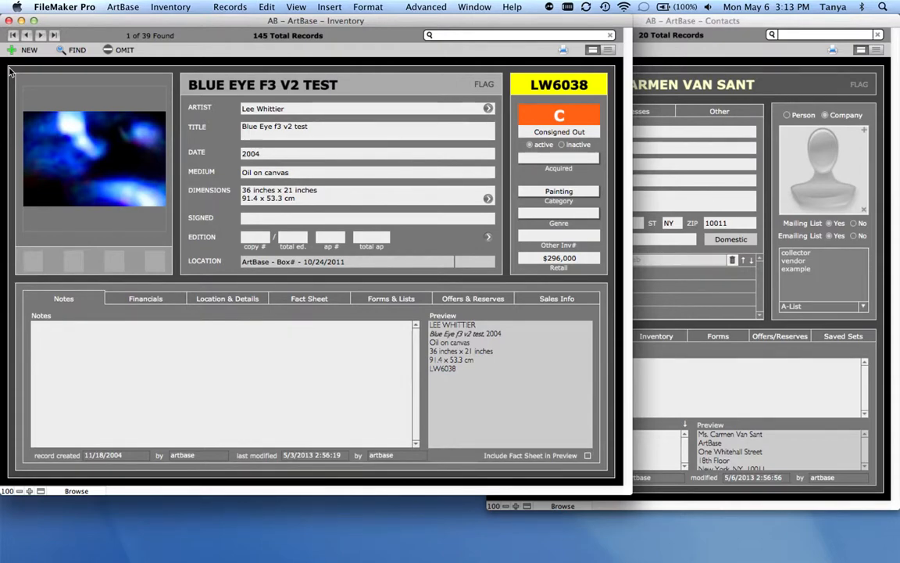
# Step: Find inventory works with artist "whittier" and status Available, and open the first found record
pyautogui.click(77, 51)
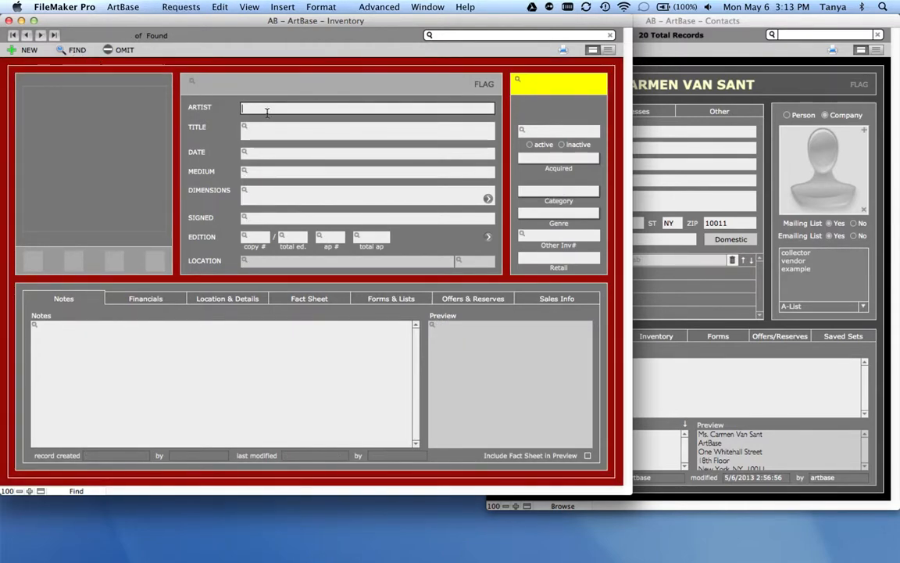
pyautogui.write('whittier')
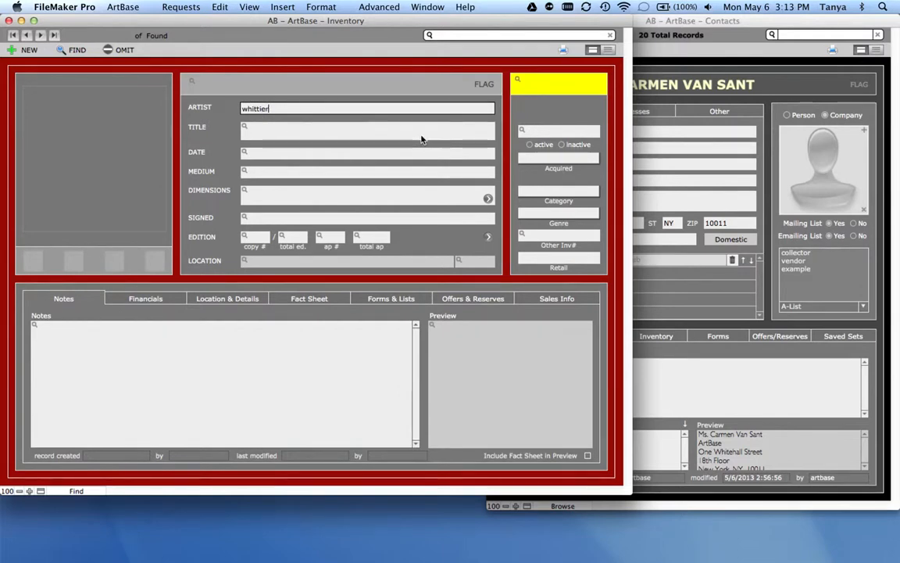
pyautogui.click(539, 133)
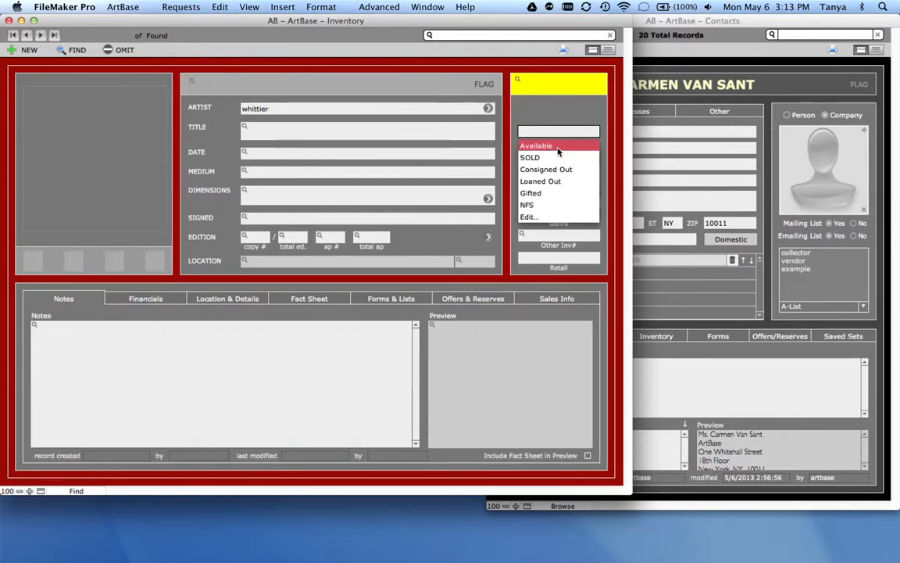
pyautogui.click(558, 147)
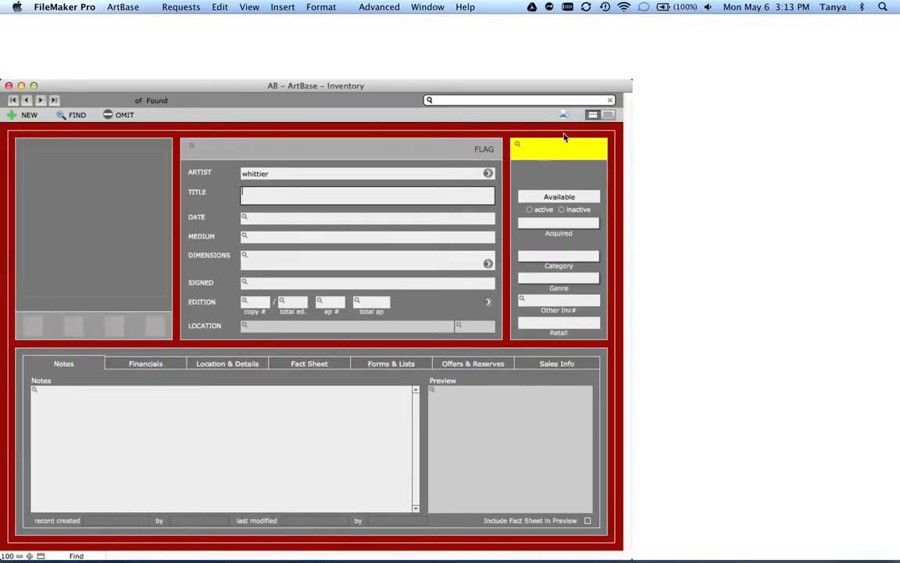
pyautogui.press('Return')
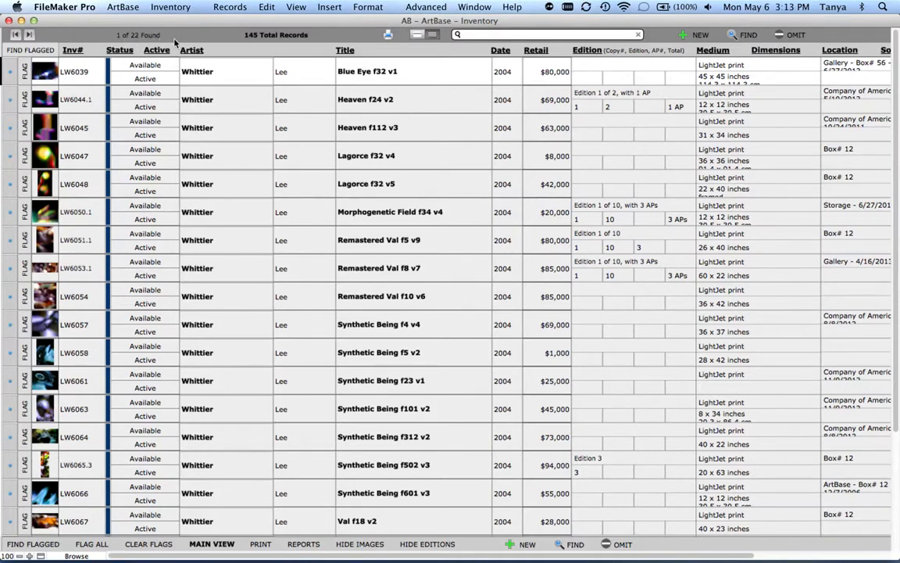
pyautogui.click(10, 71)
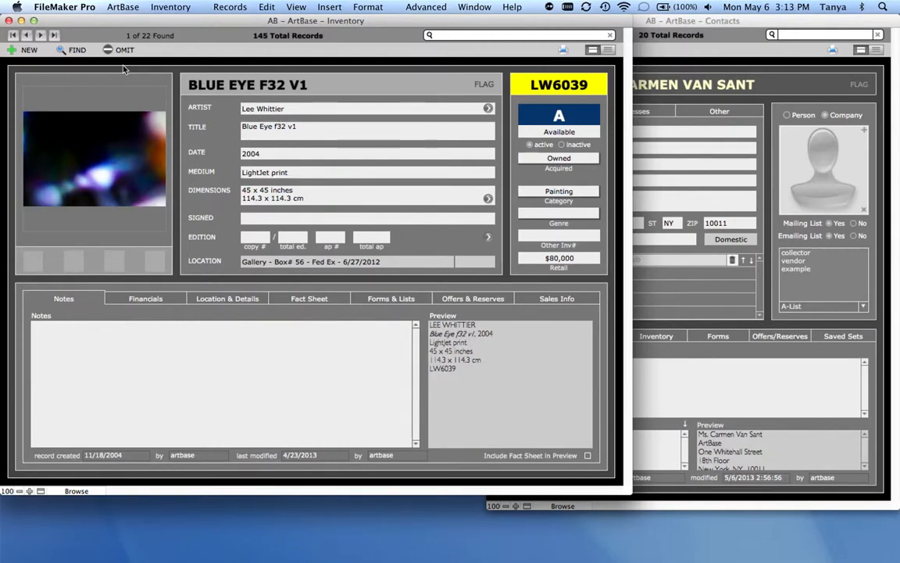
# Step: Find works by either artist using two find requests, "Whittier" and "avedon", and open the first found record
pyautogui.click(75, 52)
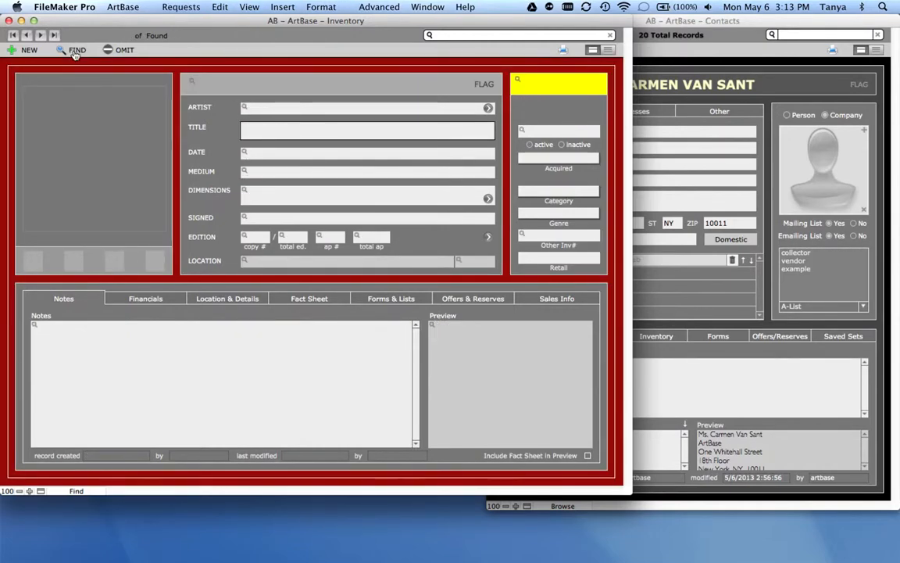
pyautogui.click(257, 108)
pyautogui.write('Whittier')
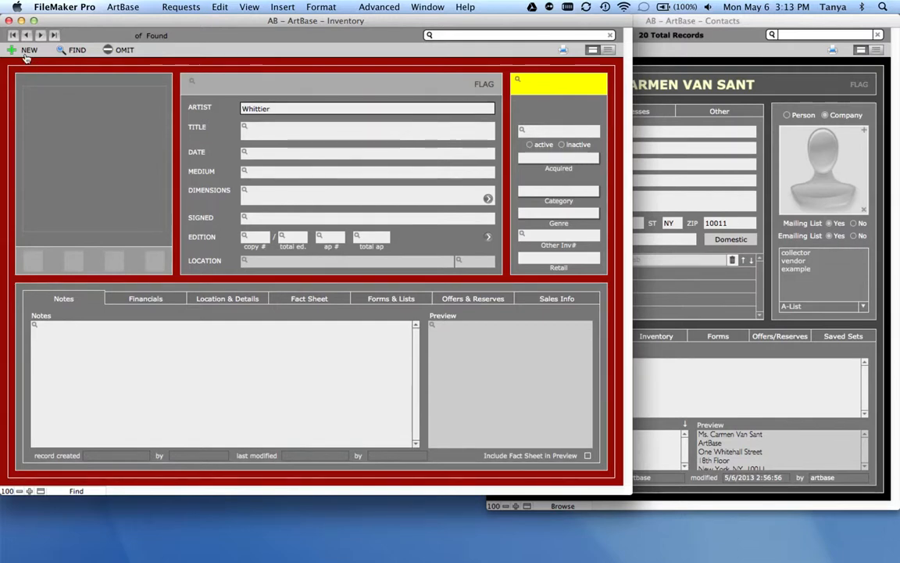
pyautogui.press('BackSpace')
pyautogui.press('BackSpace')
pyautogui.press('BackSpace')
pyautogui.press('BackSpace')
pyautogui.press('BackSpace')
pyautogui.press('BackSpace')
pyautogui.press('BackSpace')
pyautogui.press('BackSpace')
pyautogui.write('avedon')
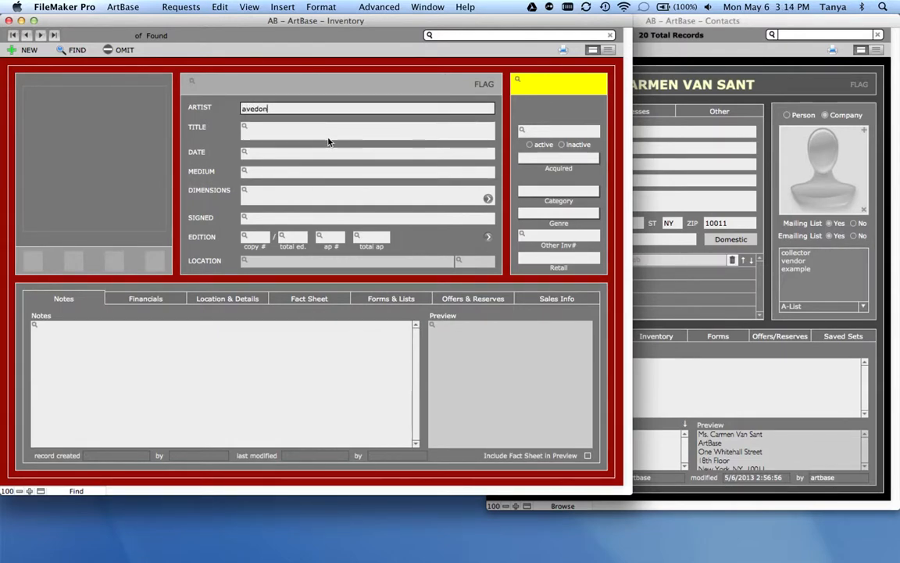
pyautogui.press('Return')
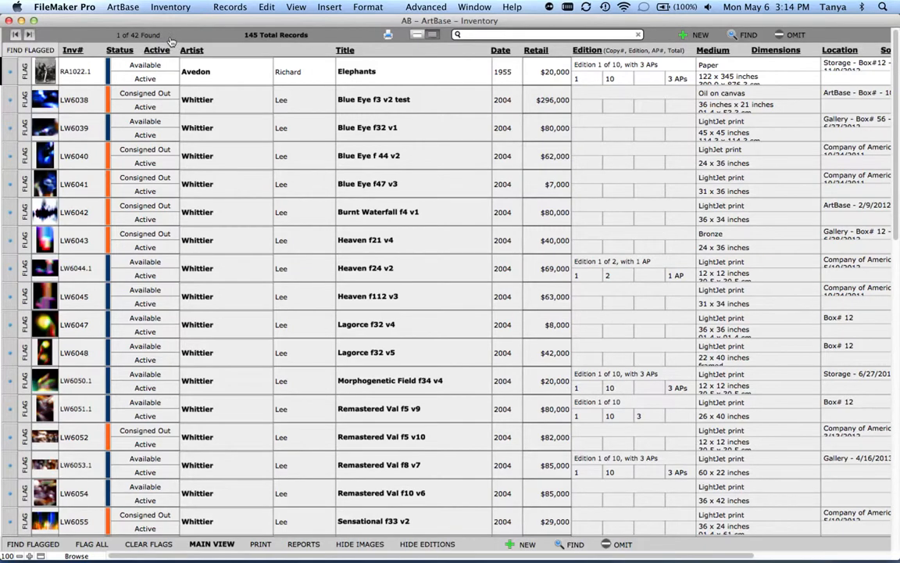
pyautogui.click(14, 71)
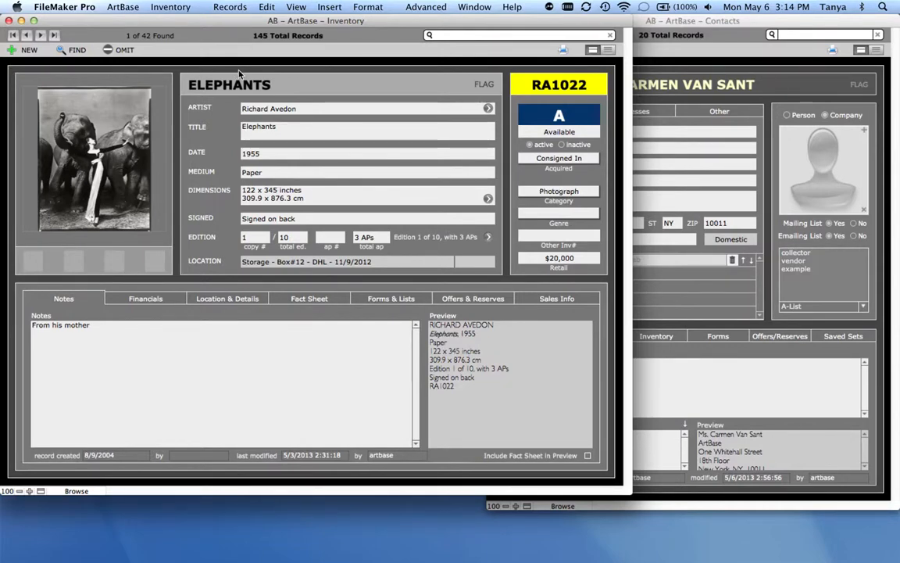
# Step: Find only active works by either artist, using one request for "avedon" and another for "whittier", and open the first found record
pyautogui.click(75, 52)
pyautogui.click(281, 109)
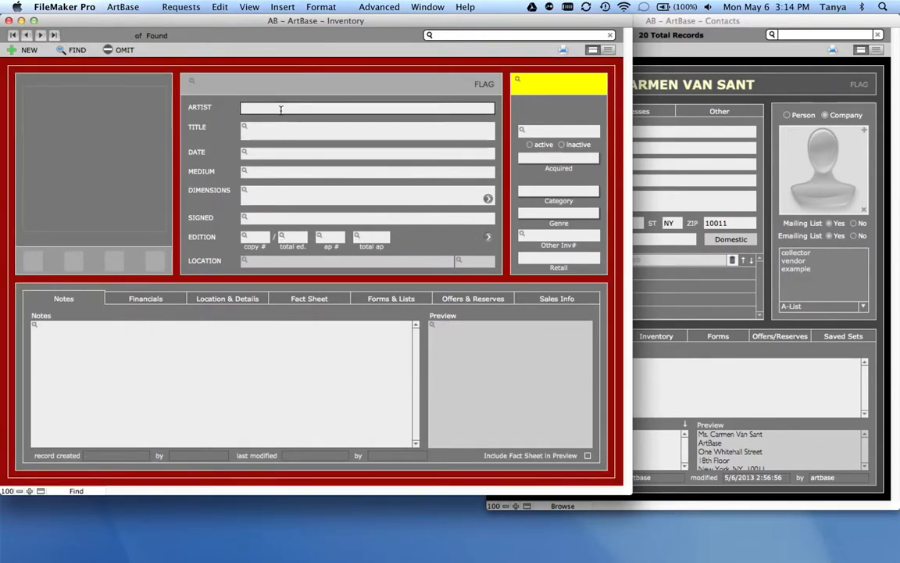
pyautogui.write('avedon')
pyautogui.click(543, 148)
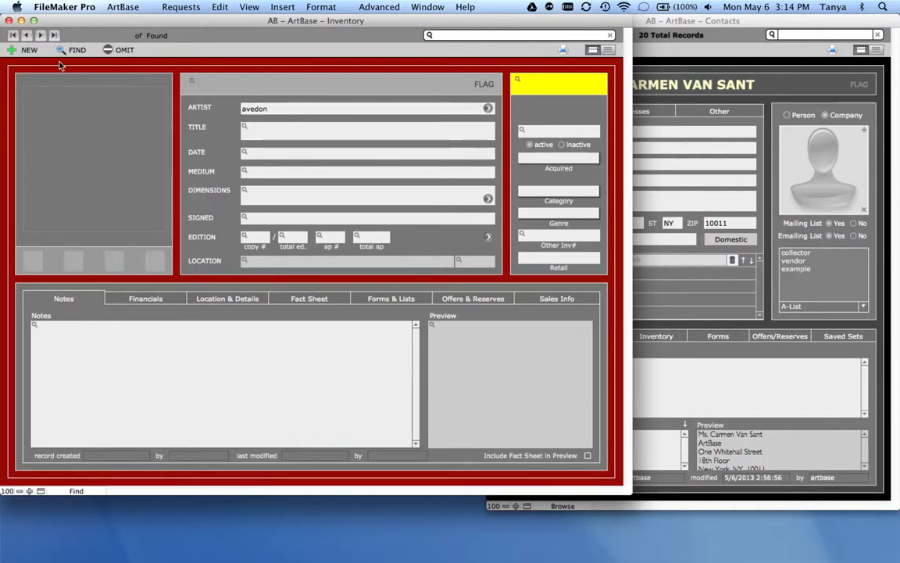
pyautogui.click(28, 51)
pyautogui.click(275, 109)
pyautogui.write('whittier')
pyautogui.click(538, 145)
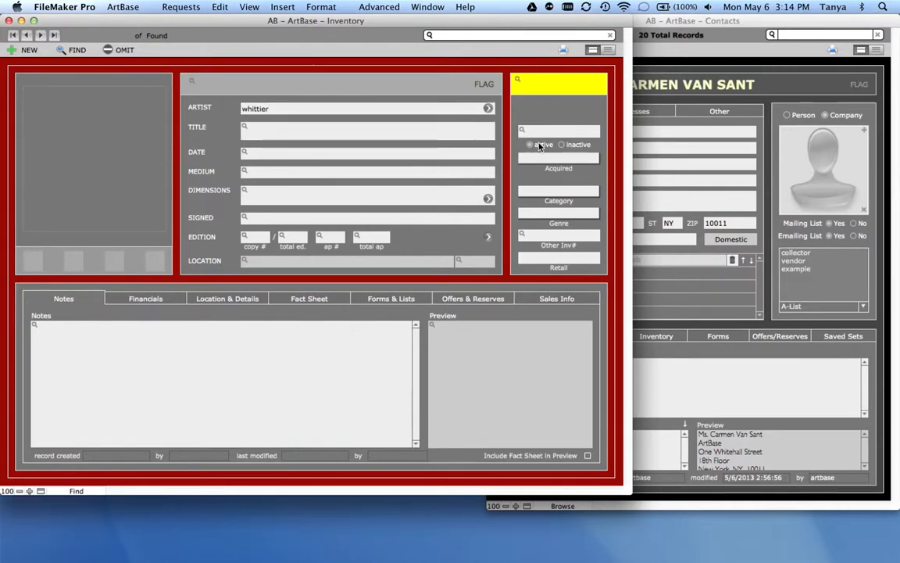
pyautogui.press('Return')
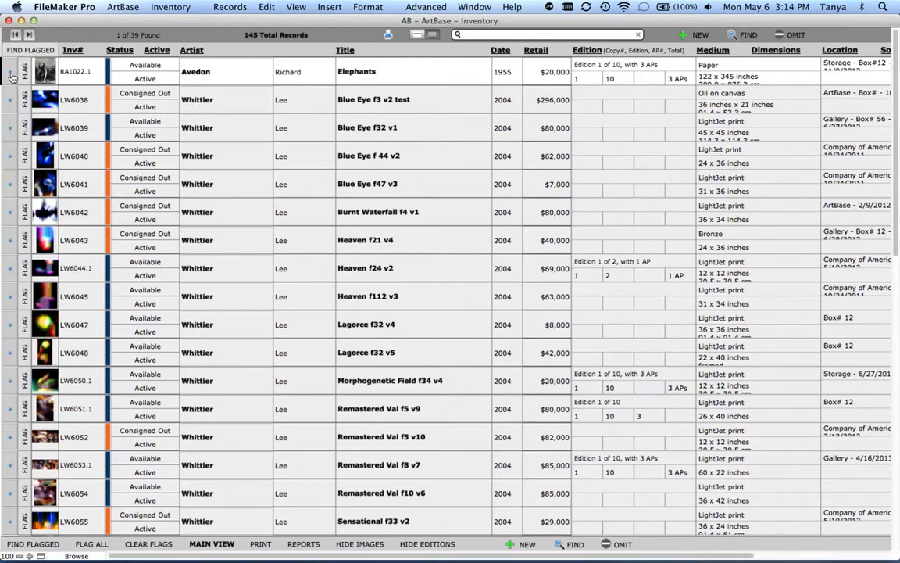
pyautogui.click(12, 76)
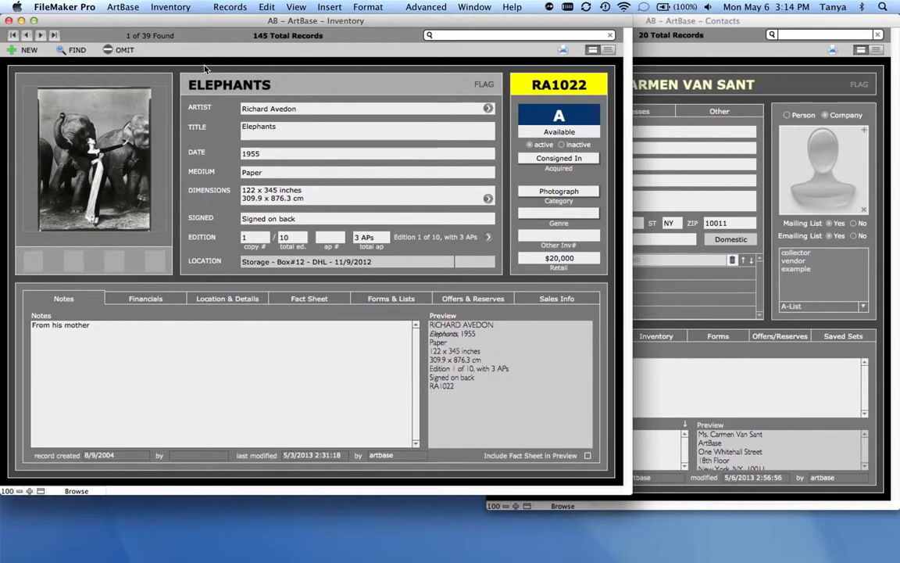
# Step: Find works by artist "avedon", adding a request that omits those with current location Gallery, and open the first found record
pyautogui.click(76, 52)
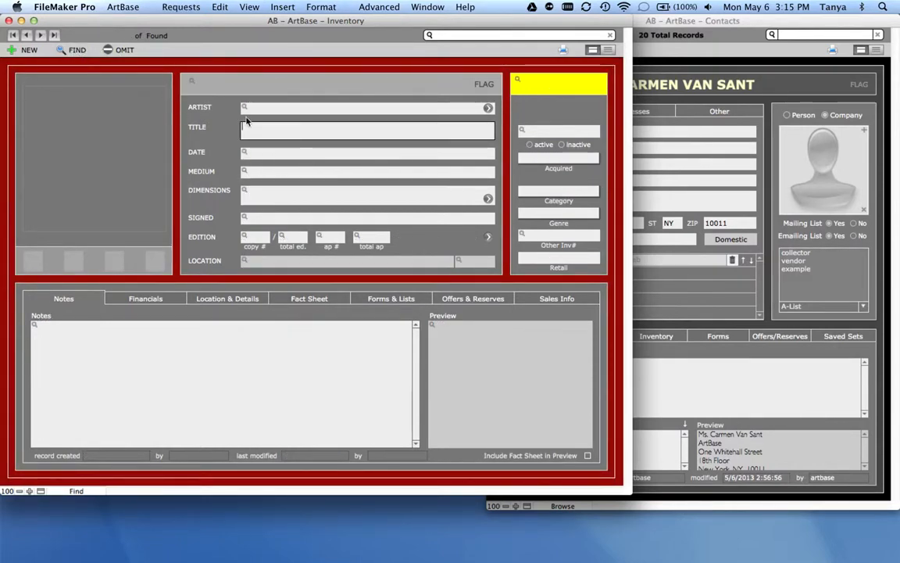
pyautogui.click(278, 109)
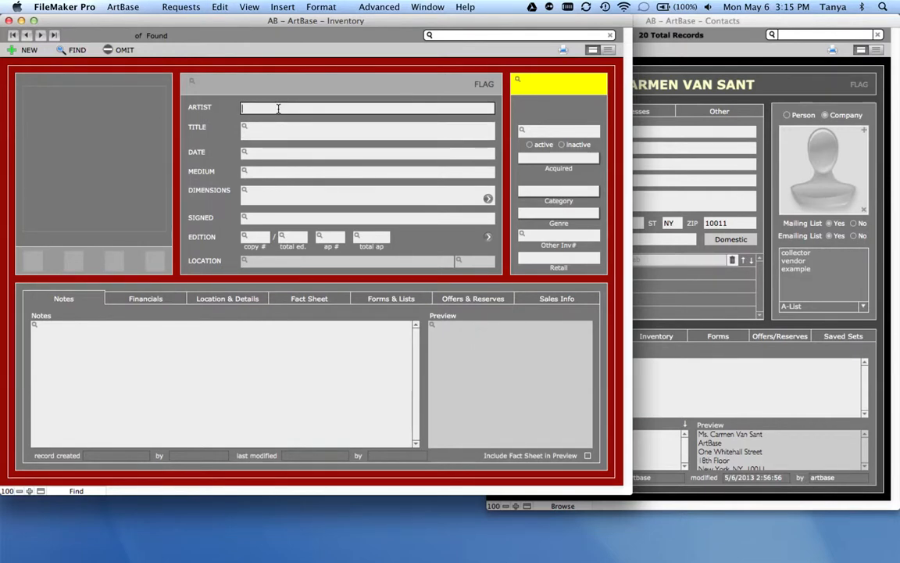
pyautogui.write('avedon')
pyautogui.click(29, 51)
pyautogui.click(201, 301)
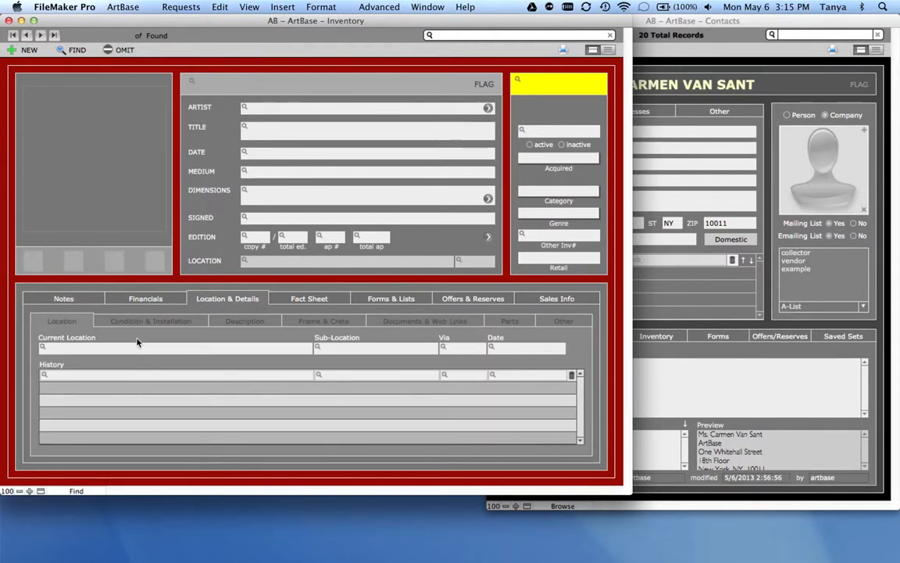
pyautogui.click(129, 352)
pyautogui.click(61, 363)
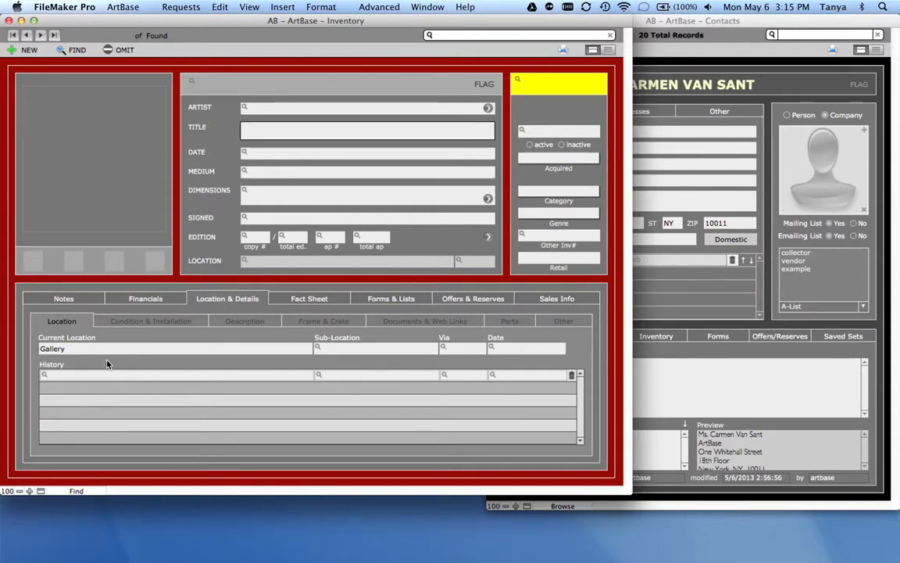
pyautogui.press('Return')
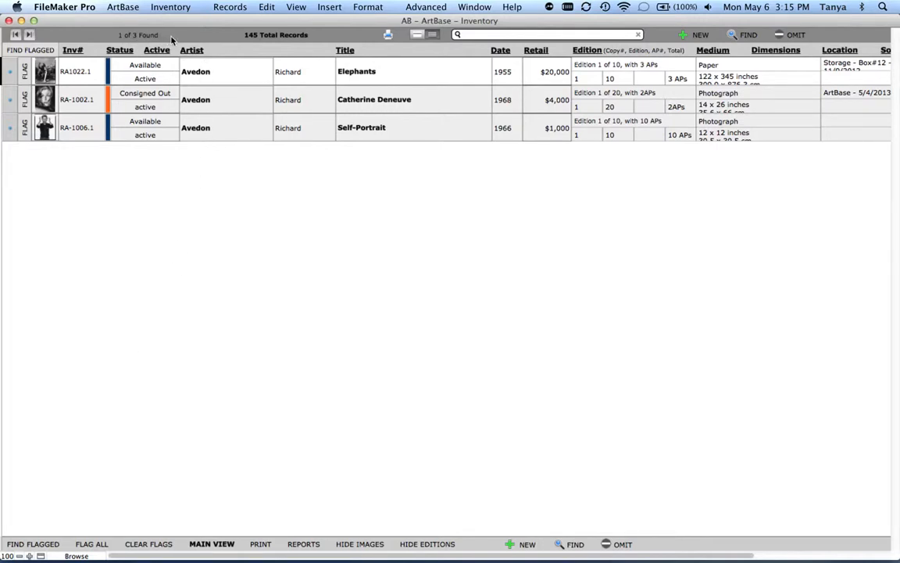
pyautogui.click(14, 72)
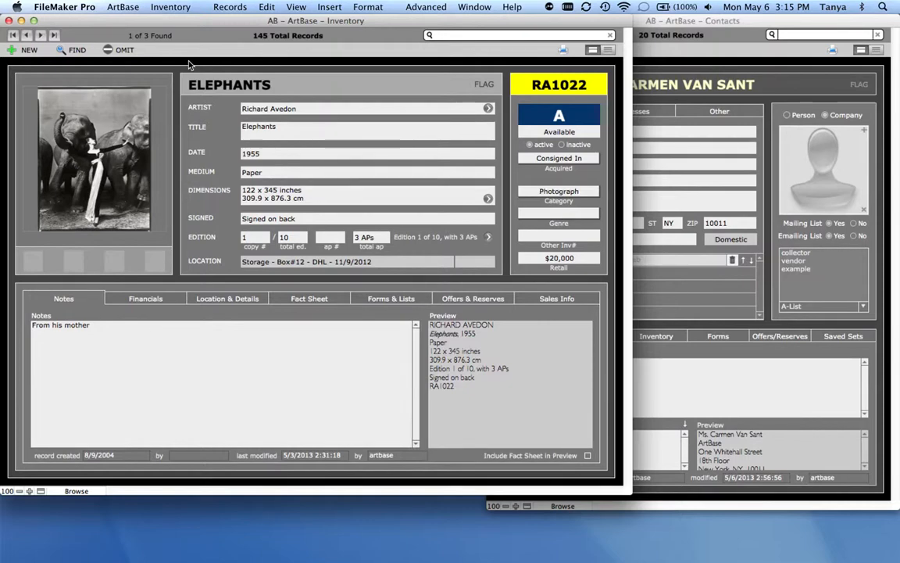
# Step: Find works by artist "whittier", adding a request that omits those with status SOLD, and open the first found record
pyautogui.click(76, 51)
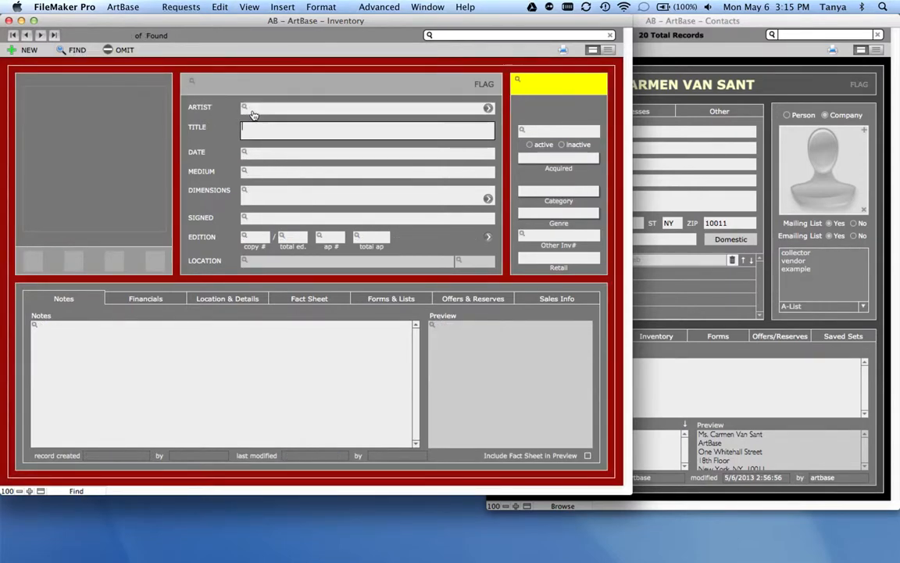
pyautogui.write('whittier')
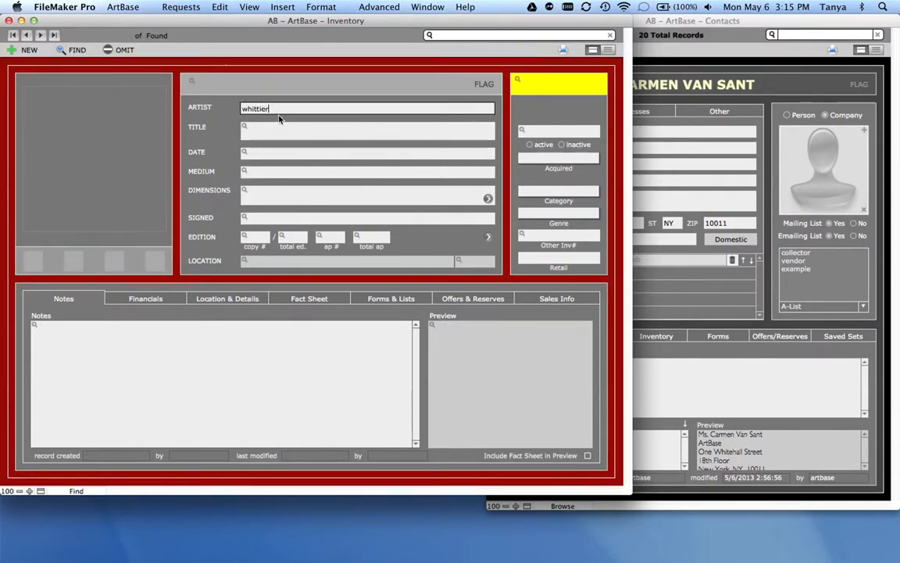
pyautogui.click(29, 50)
pyautogui.click(521, 134)
pyautogui.click(536, 155)
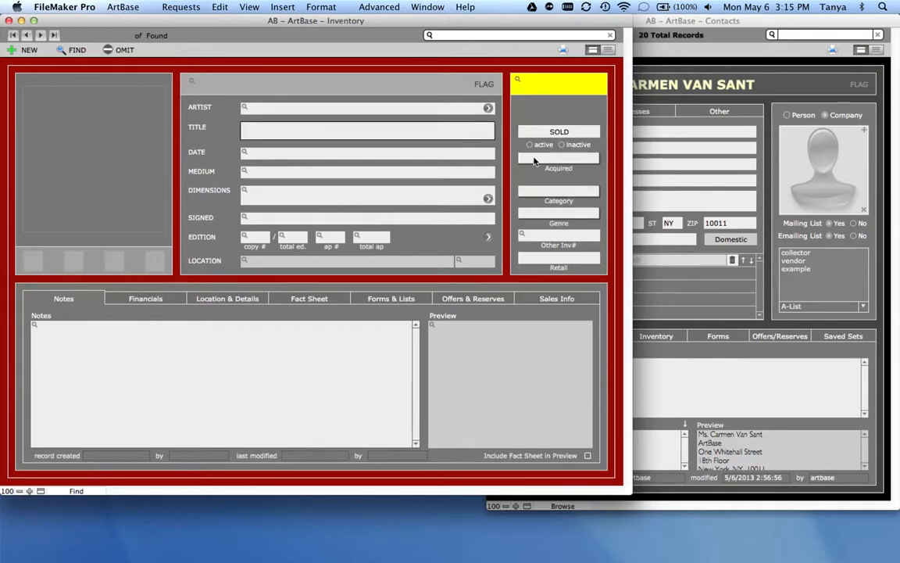
pyautogui.press('Return')
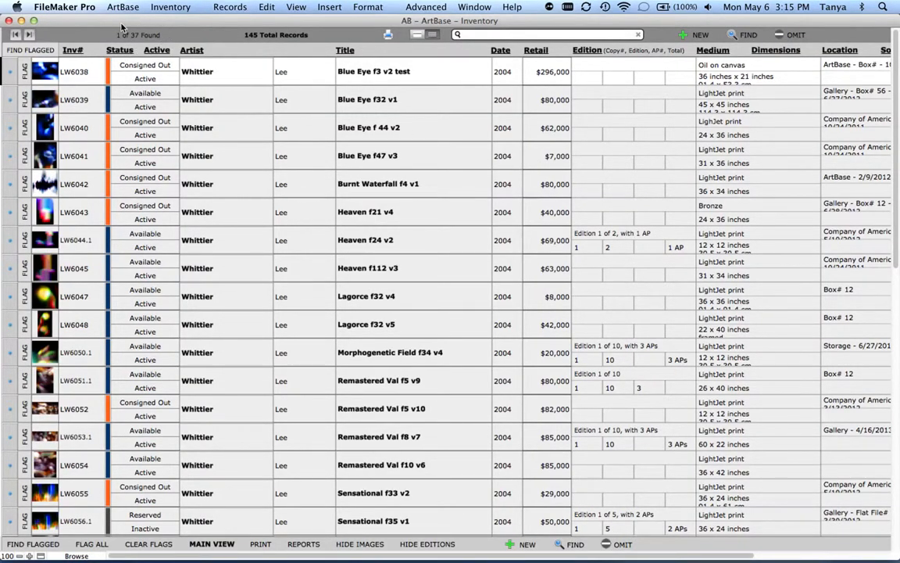
pyautogui.click(11, 73)
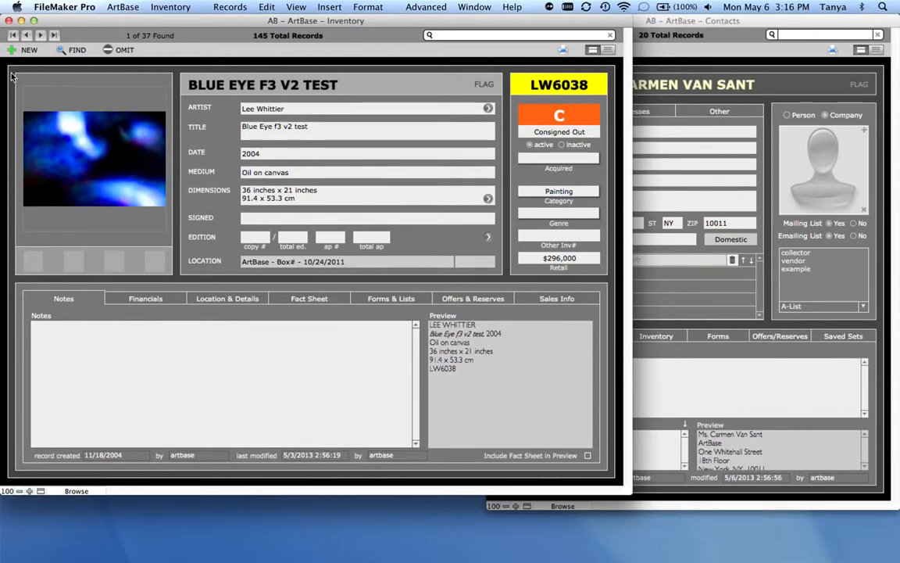
# Step: Start a new inventory find and enter the range 1950...1960 as the date criterion
pyautogui.click(77, 51)
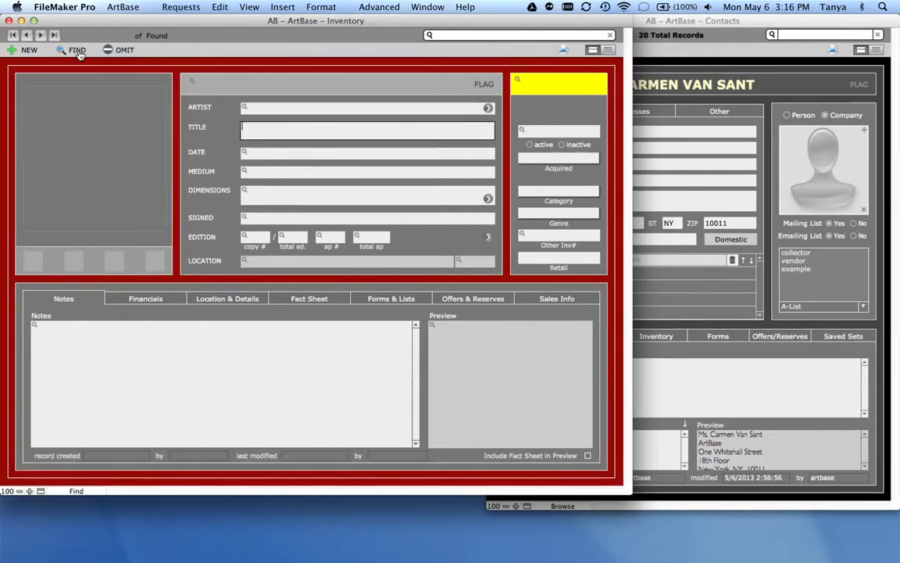
pyautogui.click(277, 151)
pyautogui.write('1')
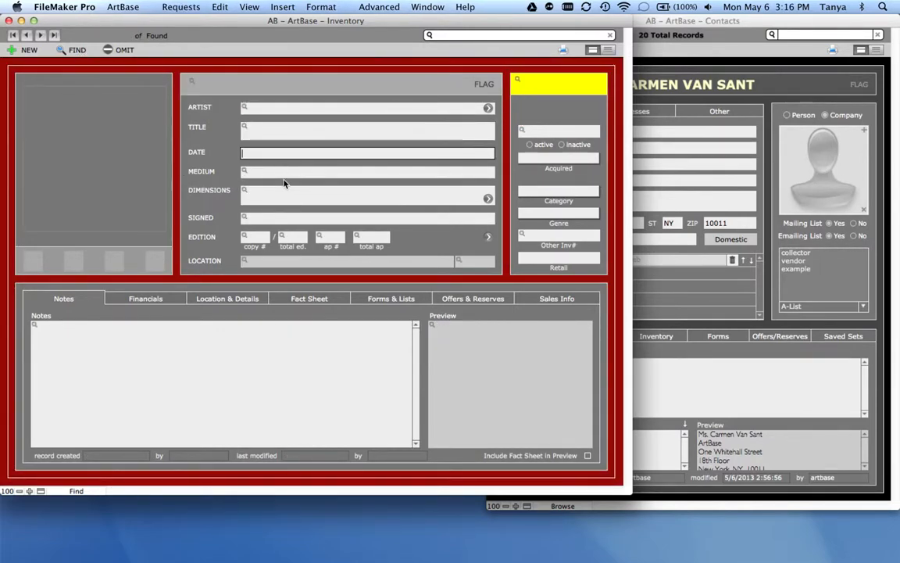
pyautogui.write('950...1960')
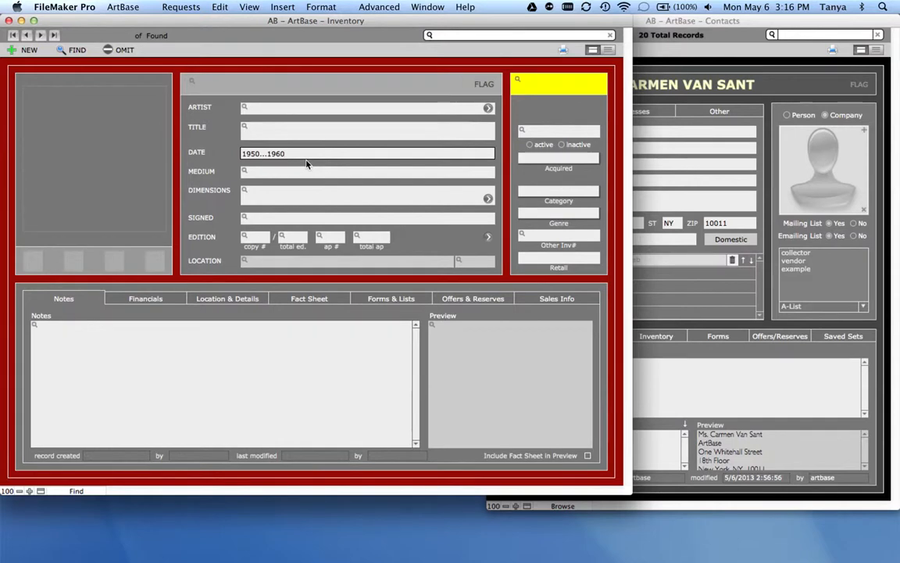
# Step: Change the artwork date criterion to ...1950 for everything up to that year, and clear the field
pyautogui.press('BackSpace')
pyautogui.press('BackSpace')
pyautogui.press('BackSpace')
pyautogui.press('BackSpace')
pyautogui.press('BackSpace')
pyautogui.press('Up')
pyautogui.write('...')
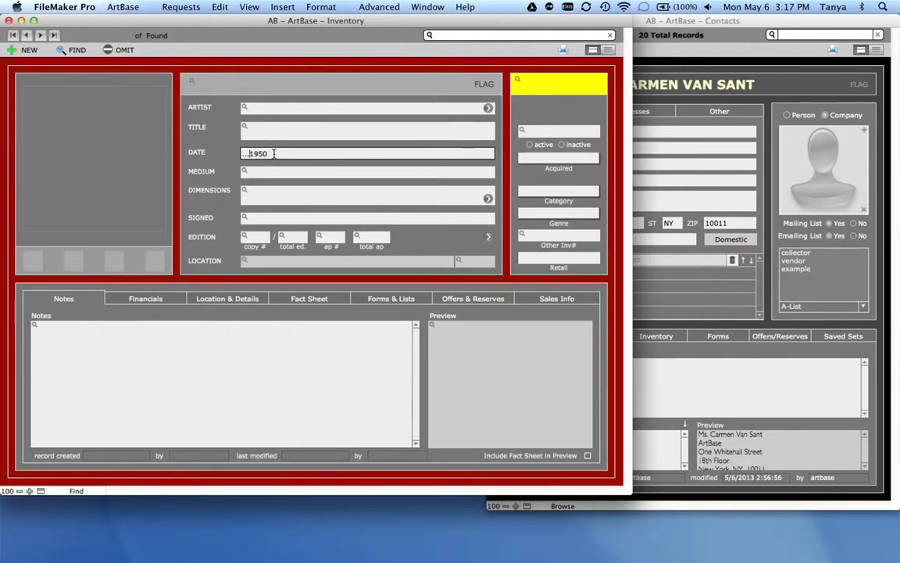
pyautogui.tripleClick(240, 153)
pyautogui.press('BackSpace')
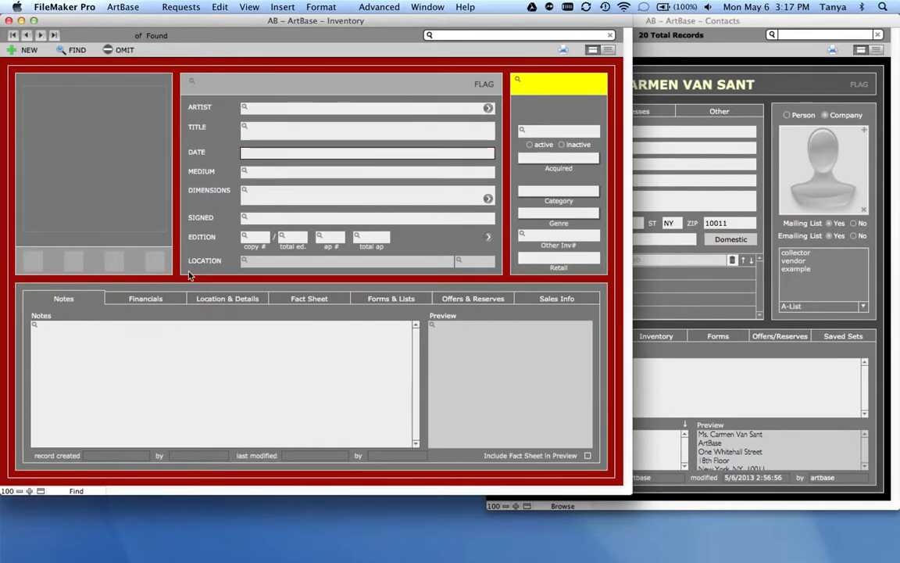
# Step: Enter the range 1000...2000 as the retail price criterion in the financial details, and clear it
pyautogui.click(174, 302)
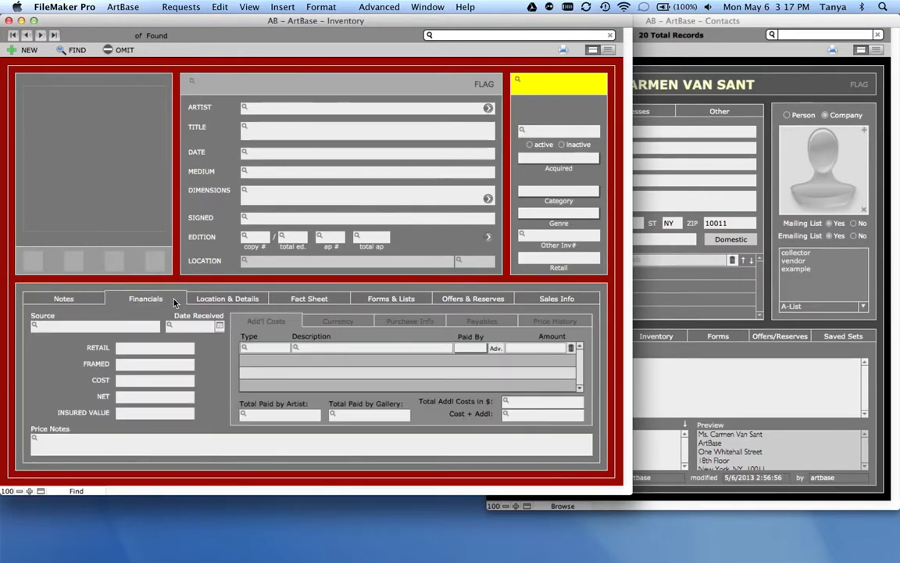
pyautogui.click(142, 349)
pyautogui.write('100')
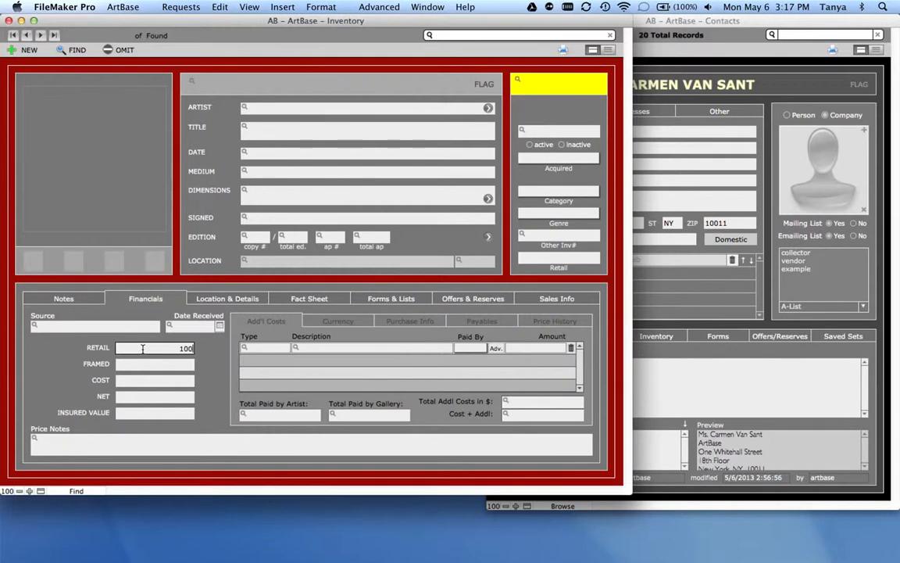
pyautogui.write('0...2000')
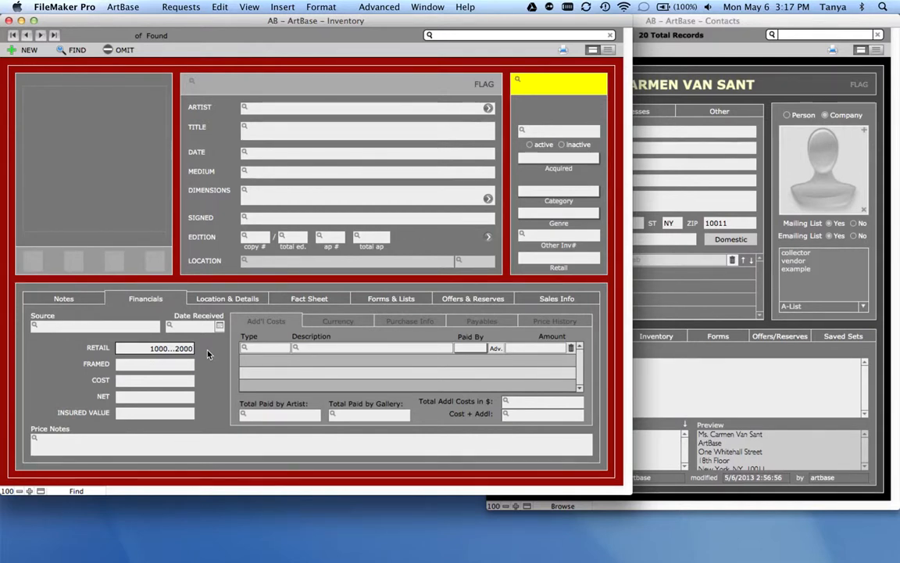
pyautogui.moveTo(127, 348); pyautogui.dragTo(207, 349)
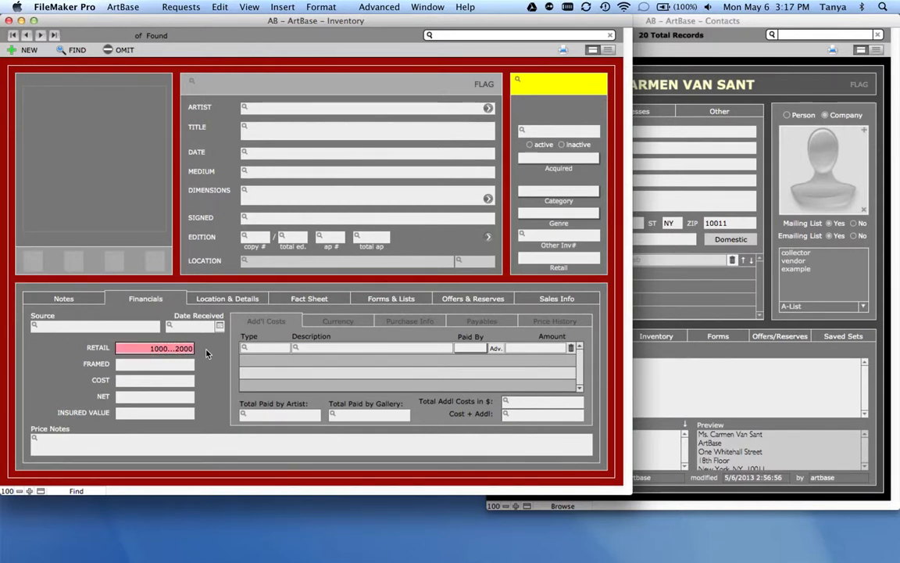
pyautogui.press('BackSpace')
# Step: Pick 5/7/2013 as the date received criterion and extend it to the open-ended range 5/7/2013..
pyautogui.click(195, 326)
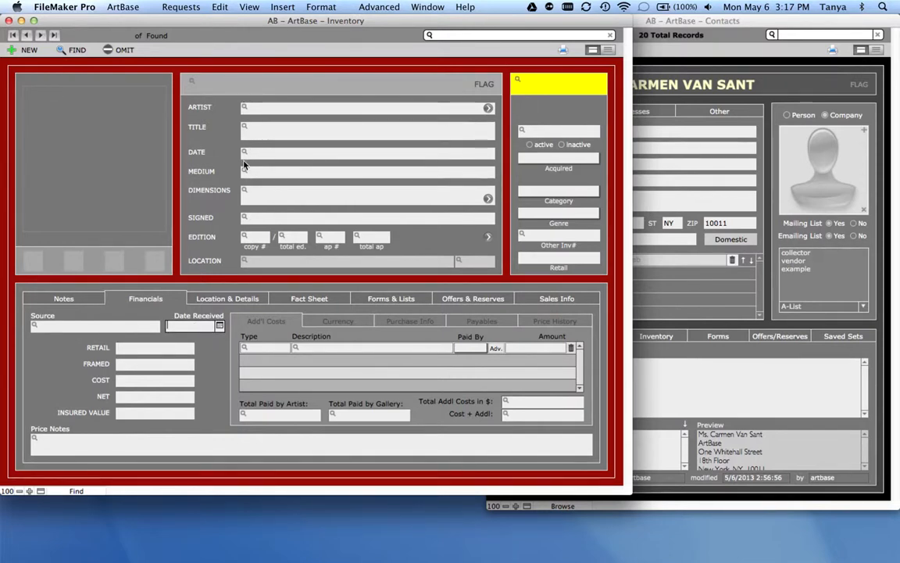
pyautogui.click(220, 326)
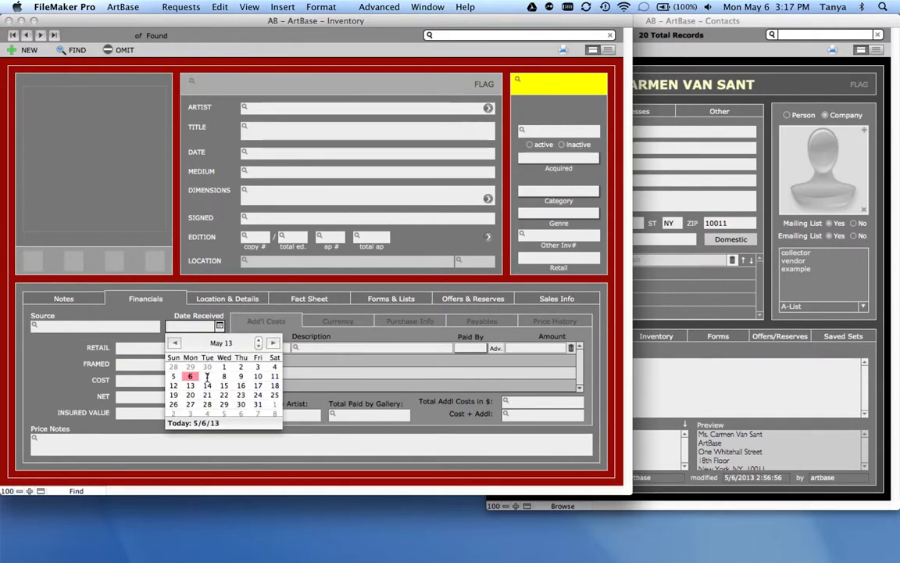
pyautogui.click(207, 376)
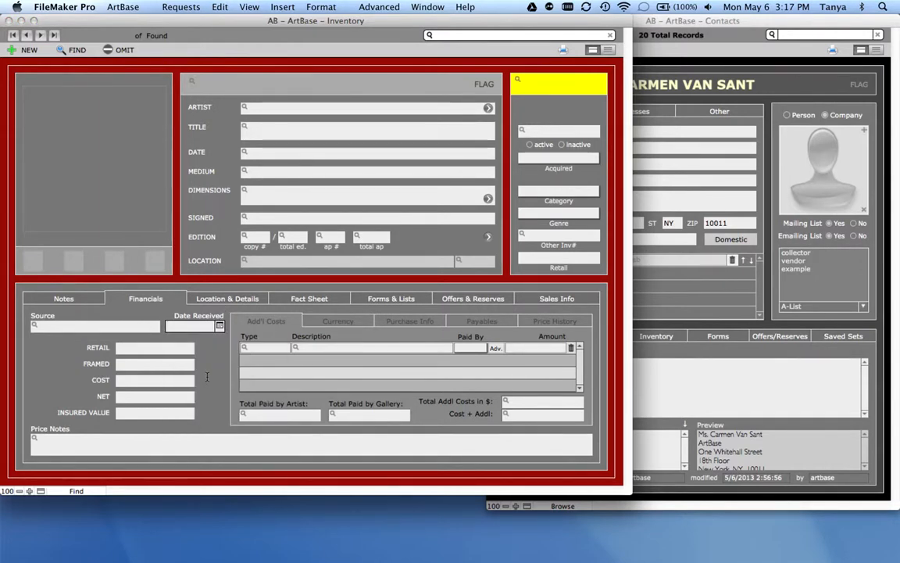
pyautogui.click(220, 326)
pyautogui.click(207, 327)
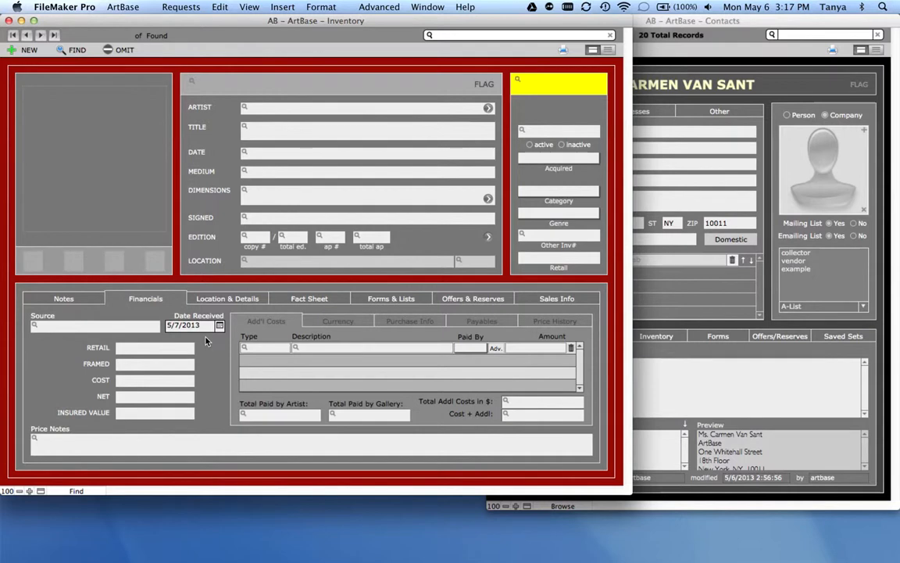
pyautogui.click(211, 367)
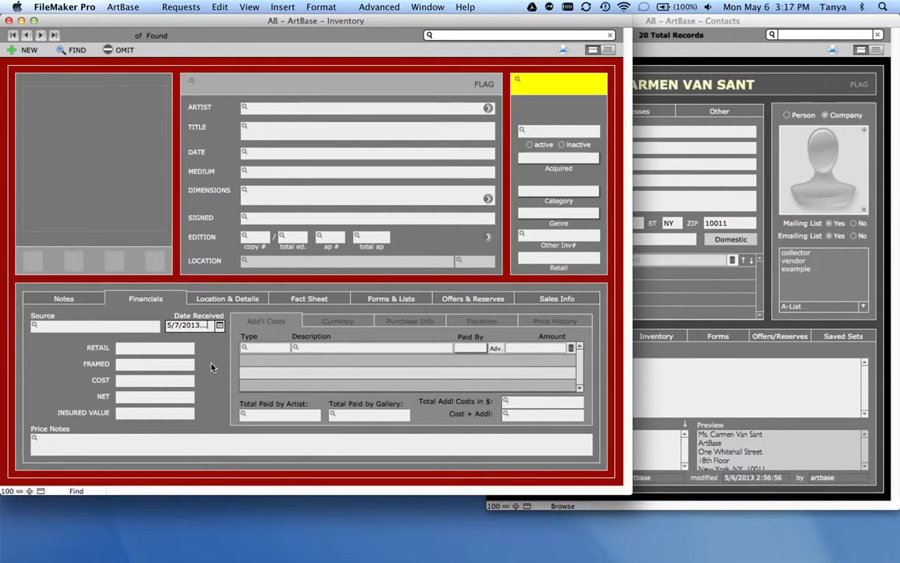
# Step: Reduce the date received criterion to the year 2013, and narrow it to the month 2/2013
pyautogui.click(176, 326)
pyautogui.moveTo(181, 325); pyautogui.dragTo(164, 326)
pyautogui.press('BackSpace')
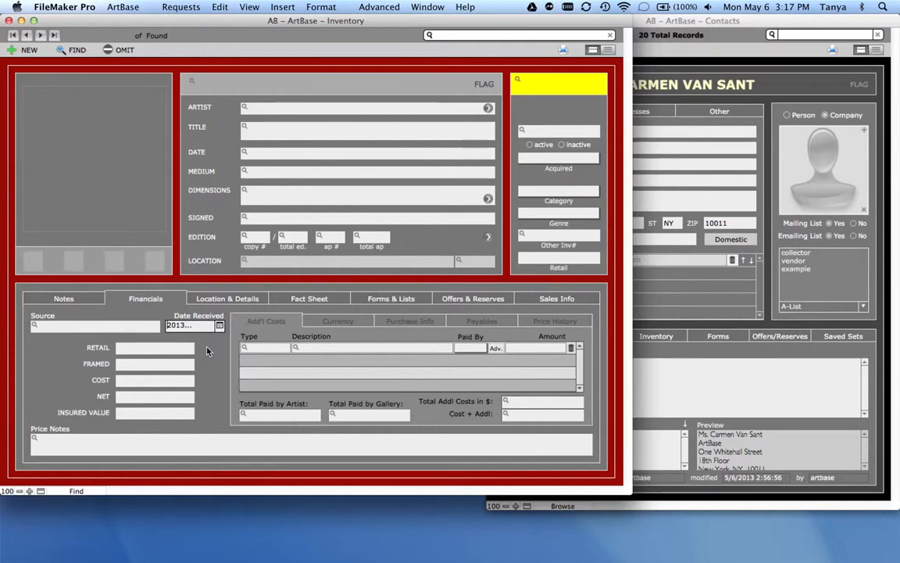
pyautogui.click(205, 326)
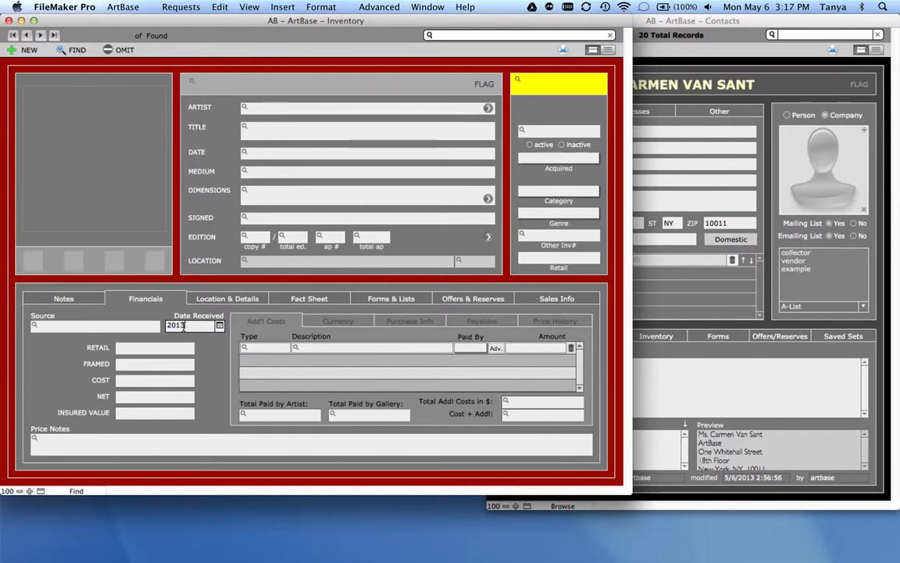
pyautogui.click(167, 326)
pyautogui.write('2/')
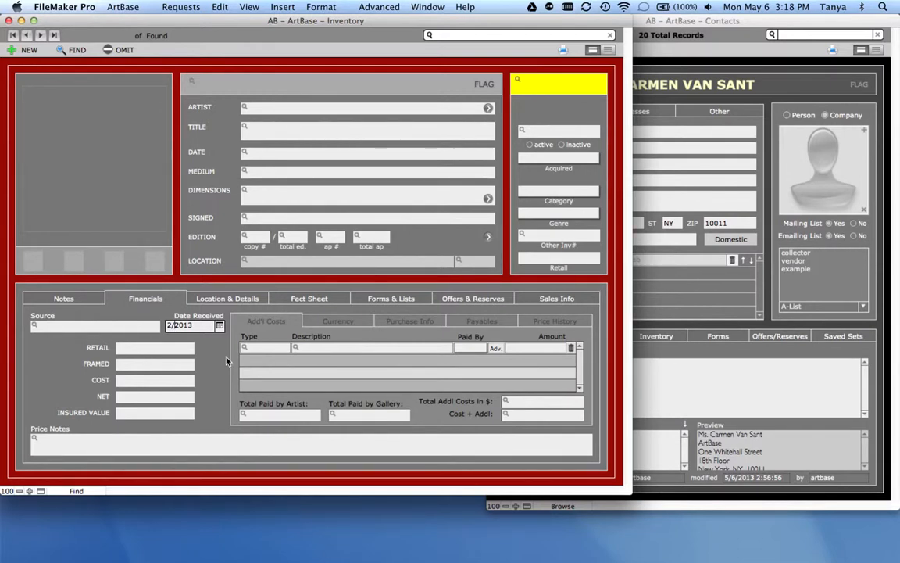
# Step: Replace the date received criterion with one beginning 12/, and empty the field
pyautogui.moveTo(196, 325); pyautogui.dragTo(162, 329)
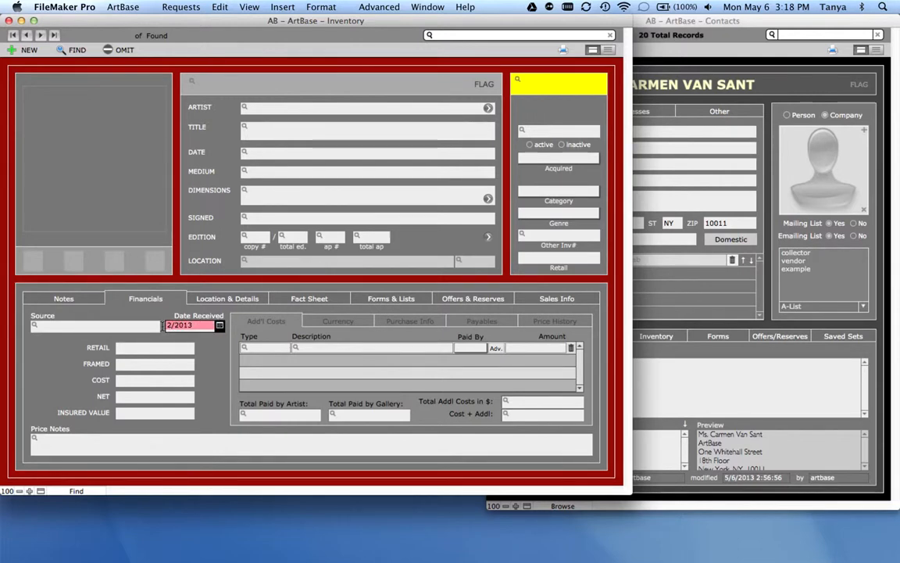
pyautogui.write('12/')
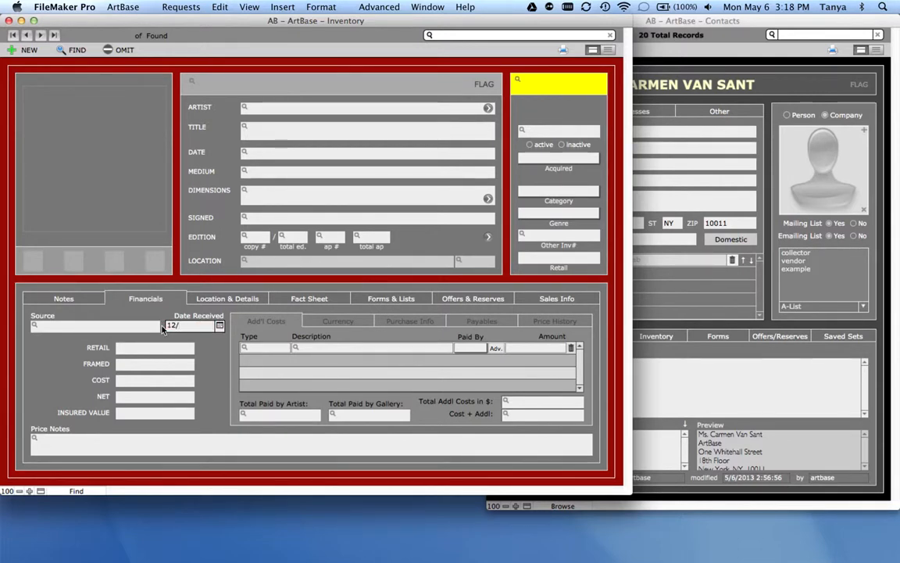
pyautogui.write('2')
pyautogui.press('BackSpace')
pyautogui.press('BackSpace')
pyautogui.press('BackSpace')
pyautogui.press('BackSpace')
pyautogui.press('Tab')
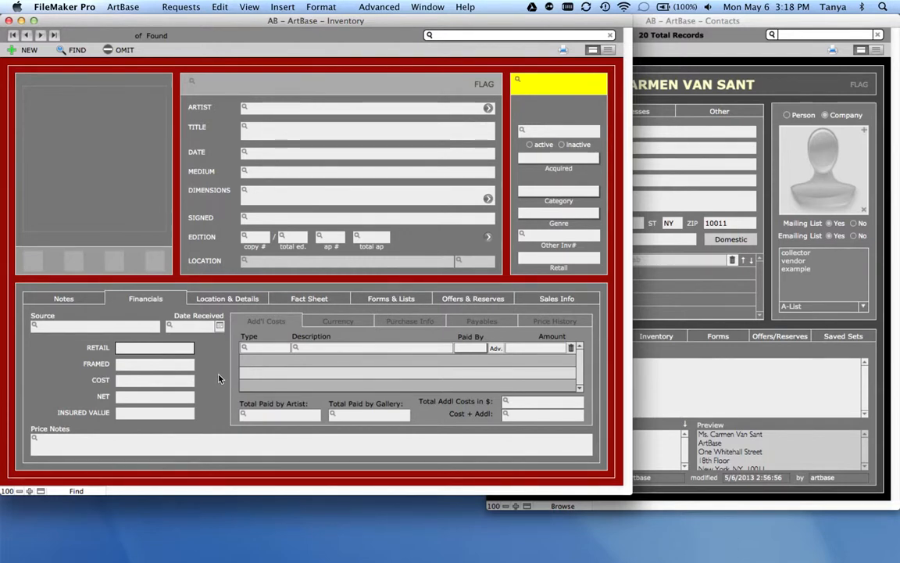
# Step: Find works with a retail price of <1000 and open the first found record
pyautogui.write('>')
pyautogui.write('1000')
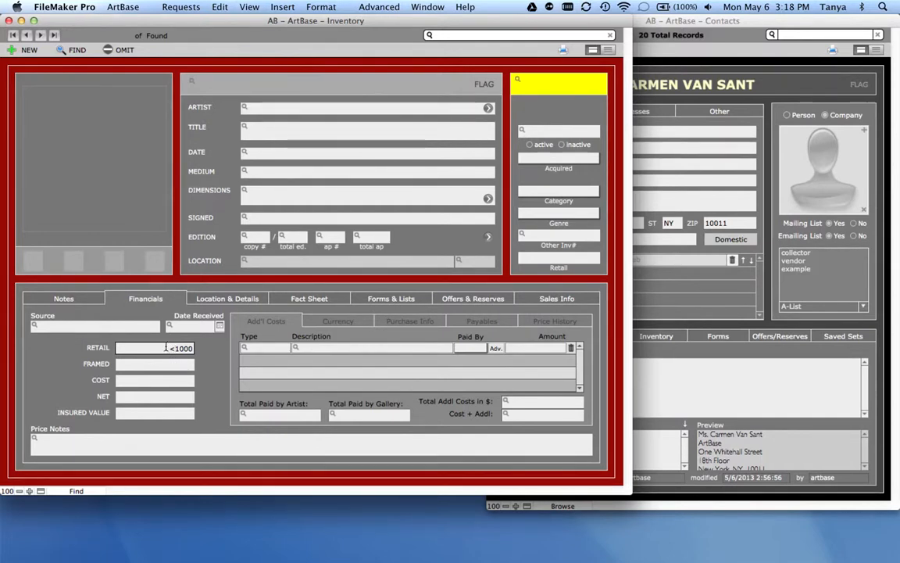
pyautogui.click(211, 354)
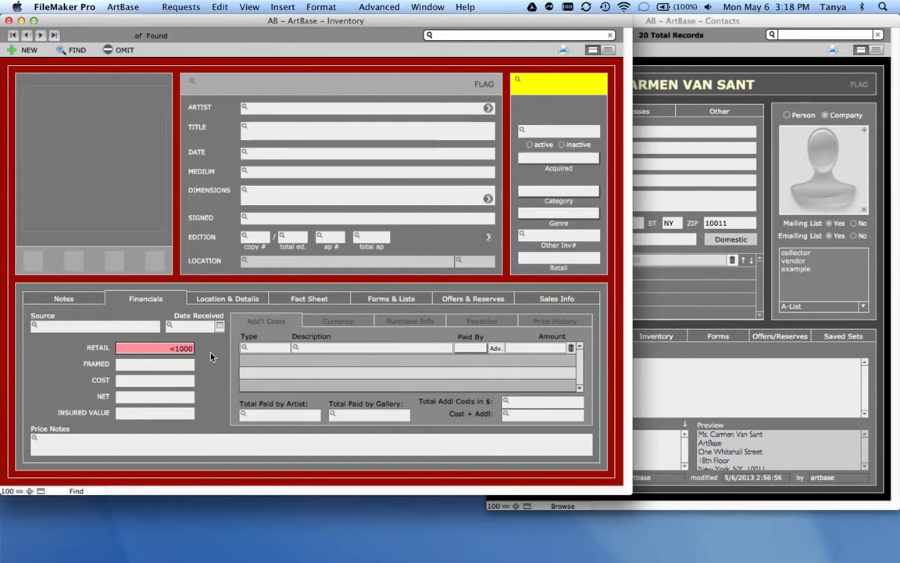
pyautogui.press('Return')
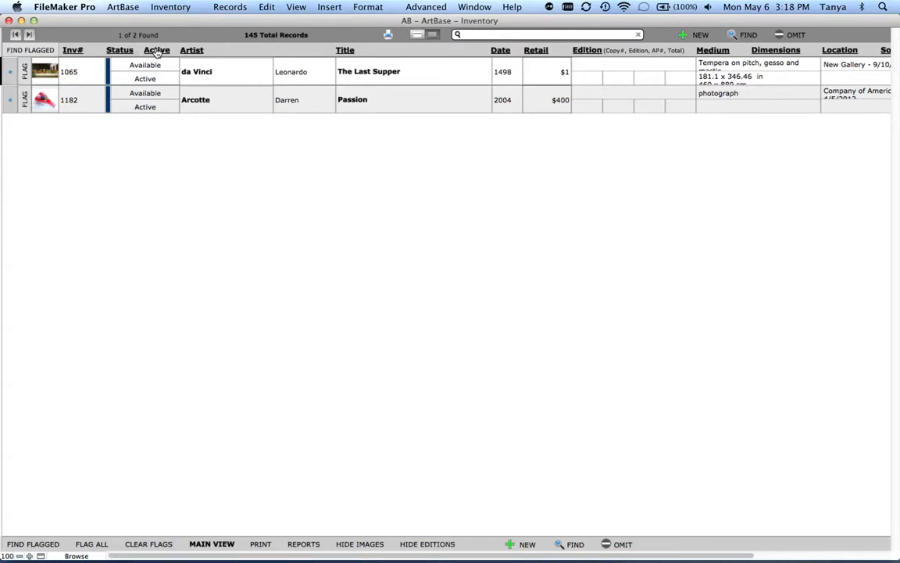
pyautogui.click(11, 76)
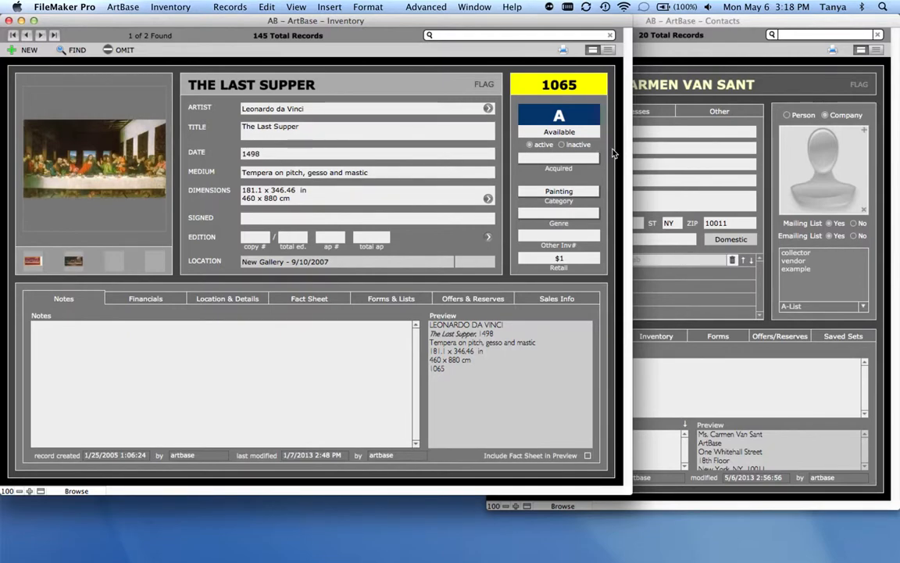
# Step: Quick-search the Contacts window for a person's first name, browse back to the first match, and clear the search
pyautogui.click(702, 69)
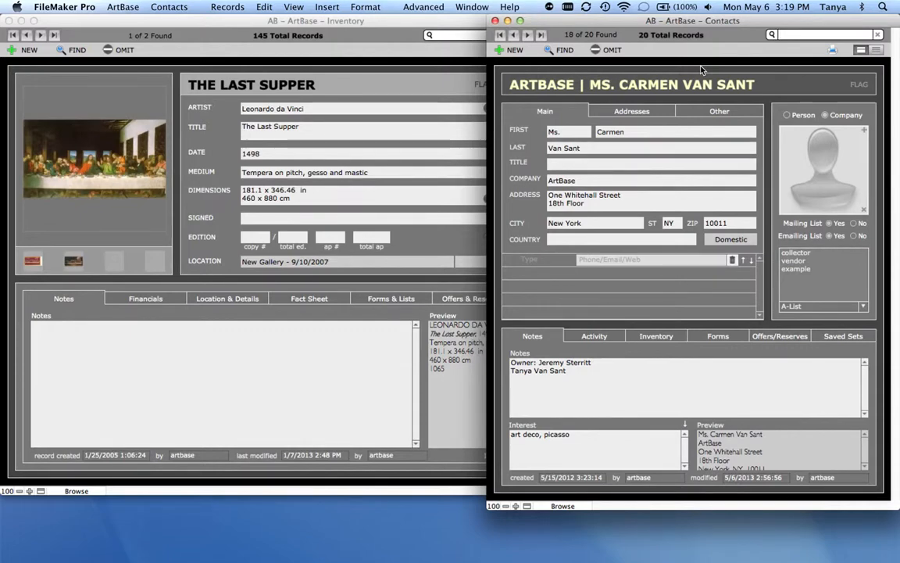
pyautogui.click(813, 34)
pyautogui.write('tanya')
pyautogui.press('Return')
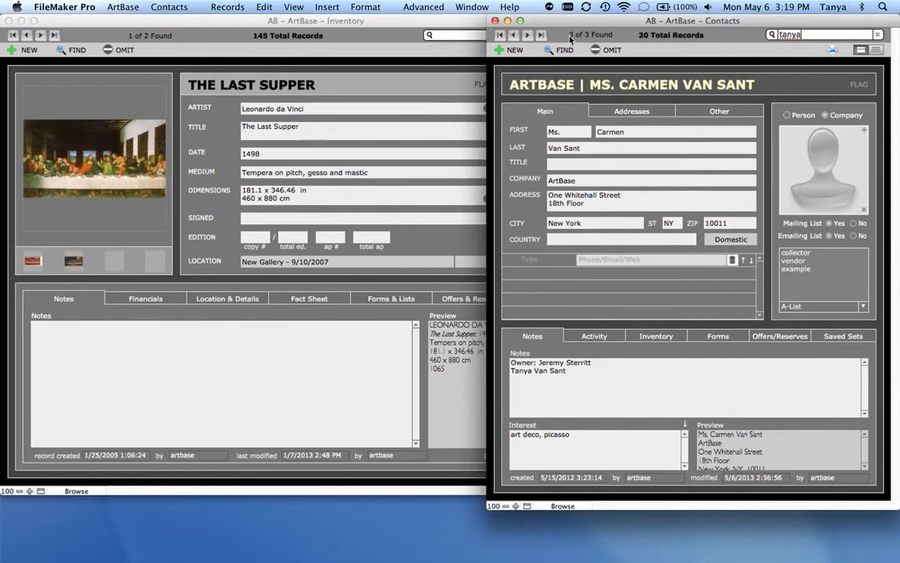
pyautogui.click(514, 36)
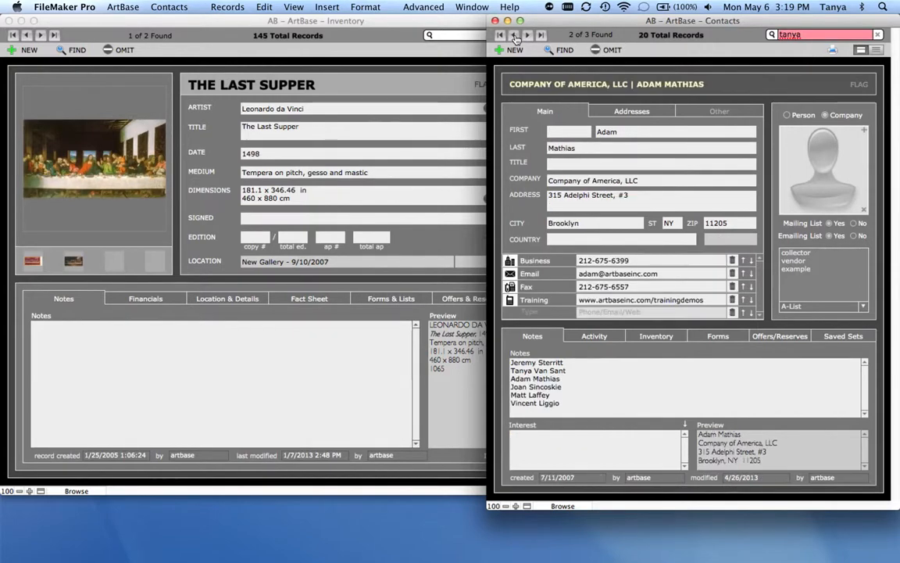
pyautogui.click(515, 36)
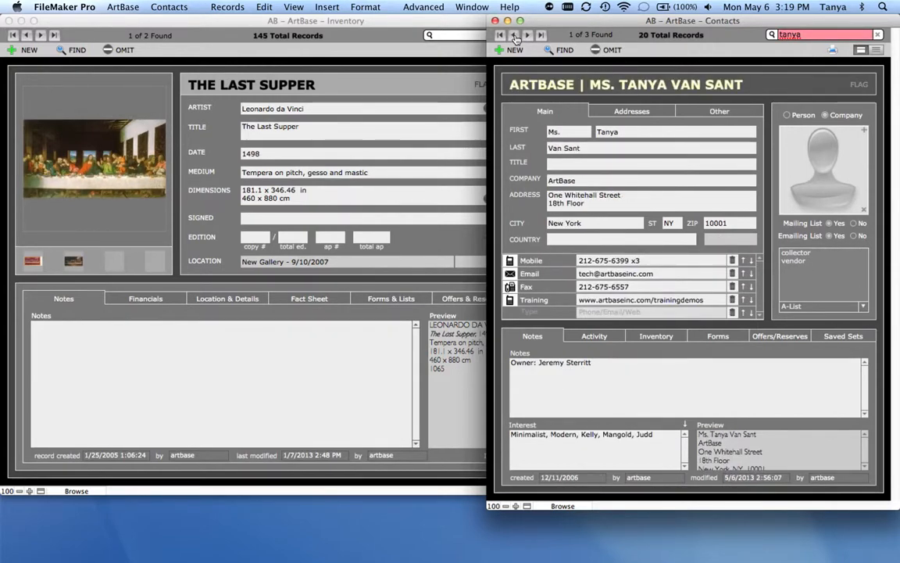
pyautogui.click(878, 36)
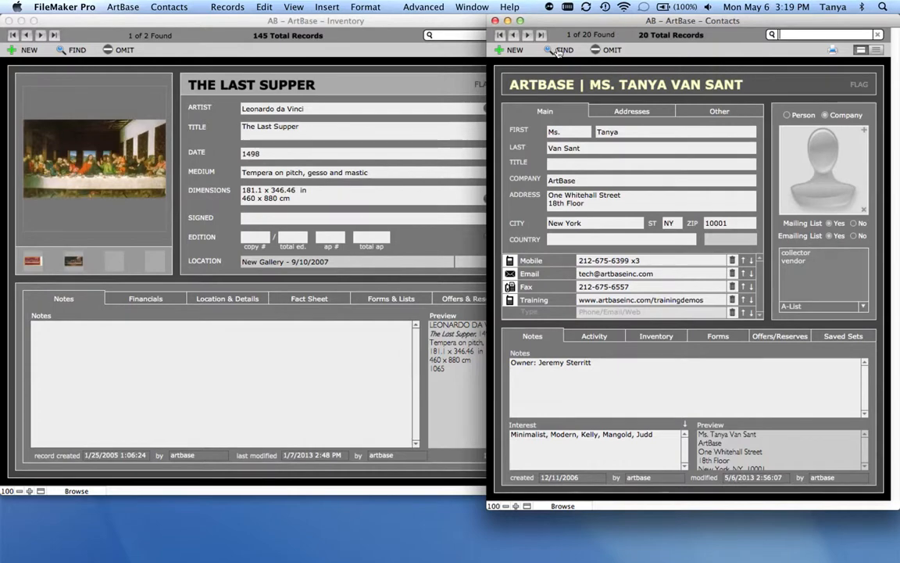
# Step: Find contacts using only the first name field, entering the person's first name as the criterion
pyautogui.press('Tab')
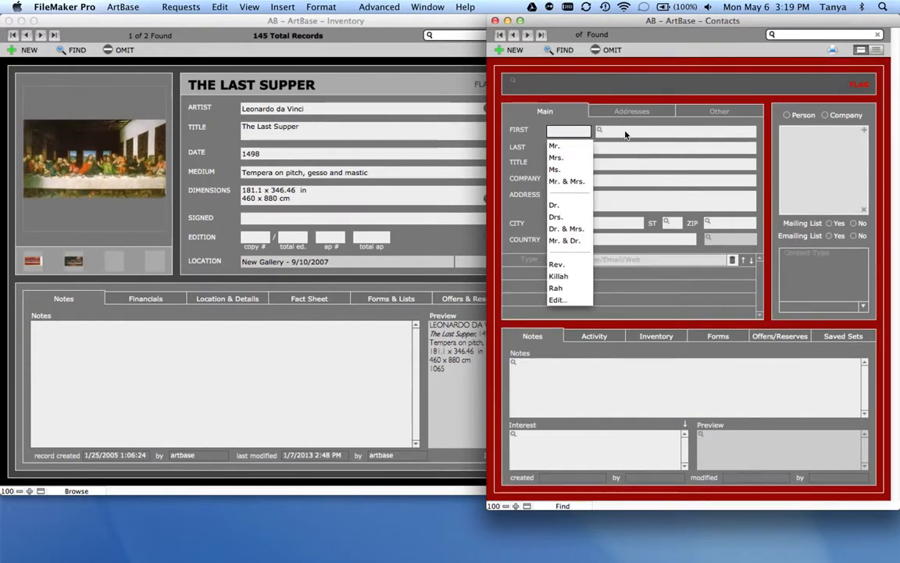
pyautogui.click(627, 132)
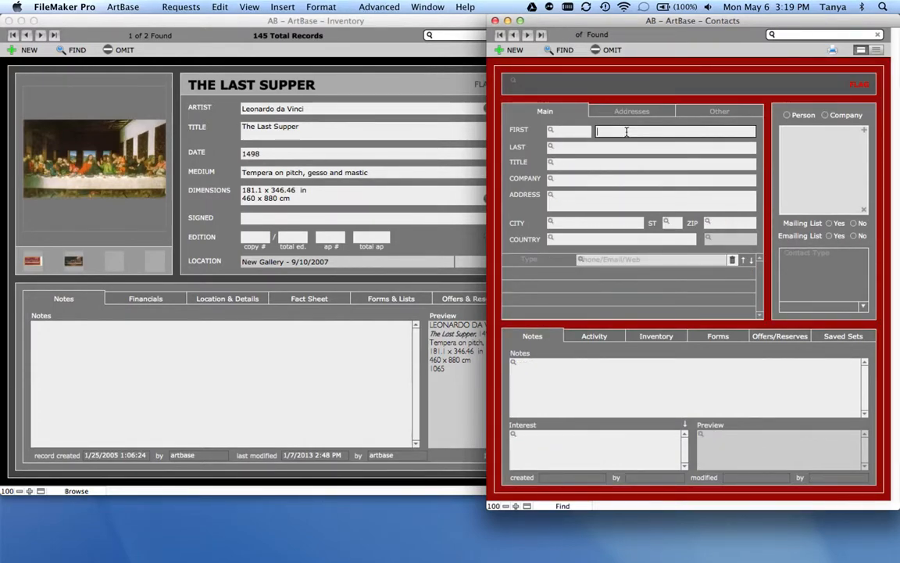
pyautogui.write('tanya')
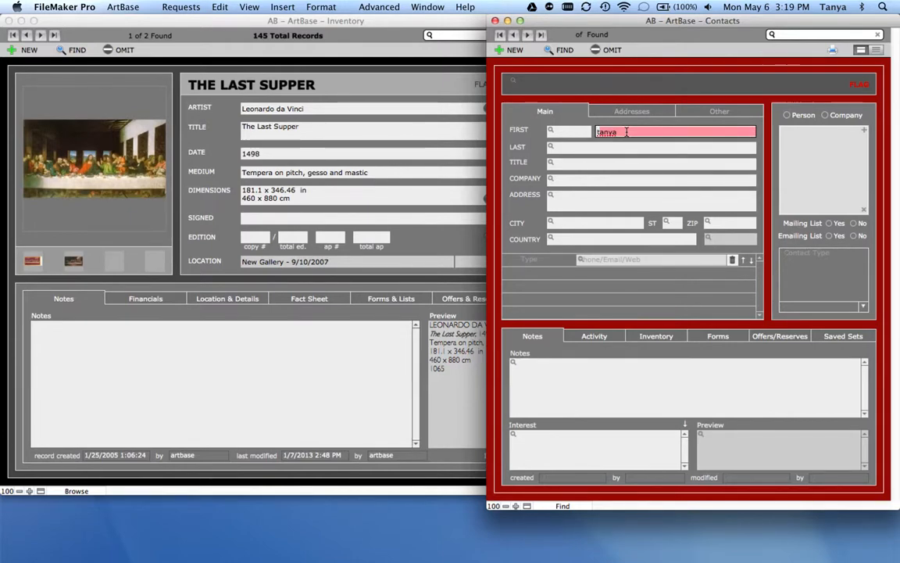
pyautogui.press('Return')
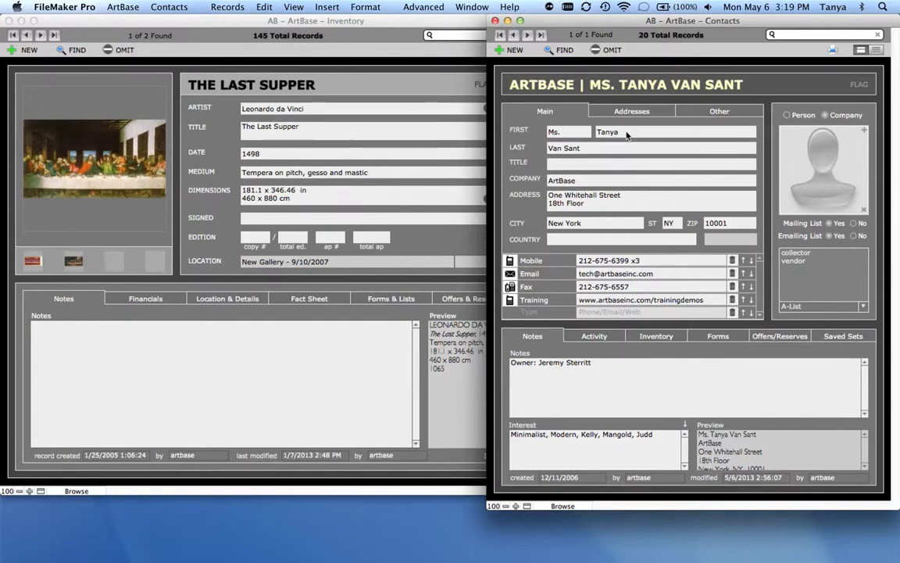
# Step: Find contacts whose state is ny and open the first found record
pyautogui.click(560, 50)
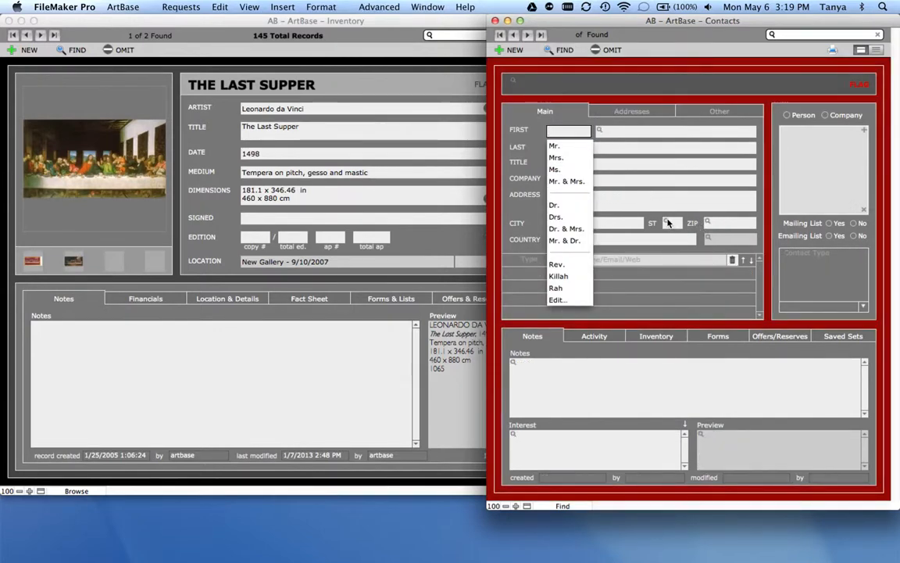
pyautogui.click(668, 222)
pyautogui.write('ny')
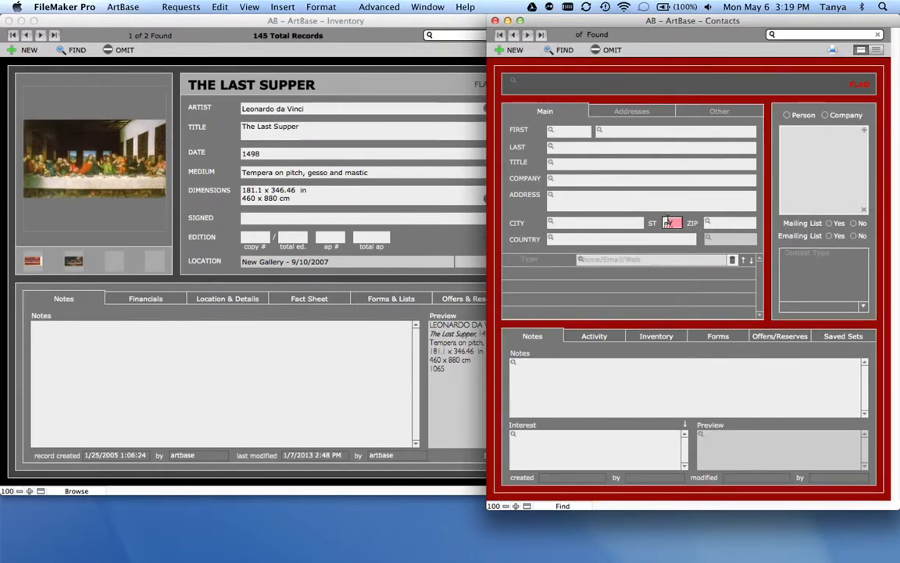
pyautogui.press('Return')
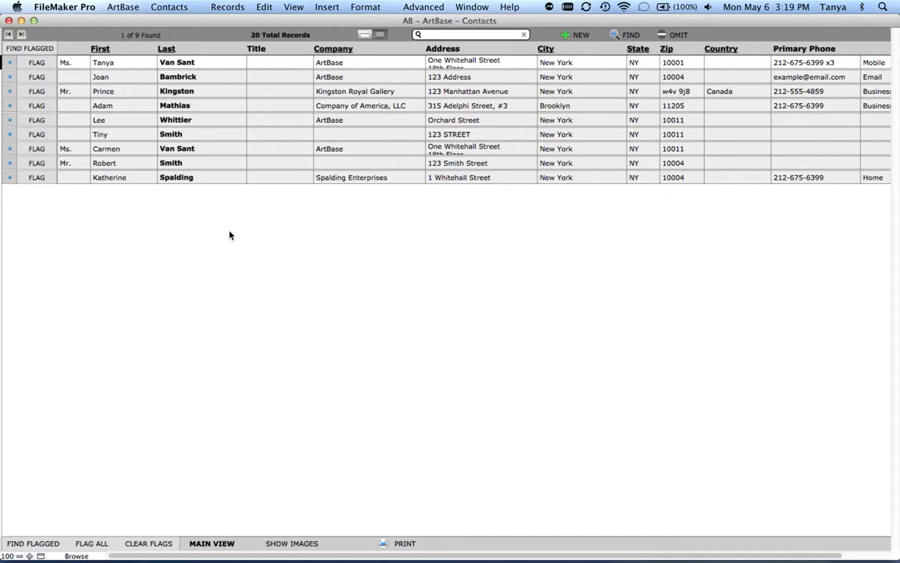
pyautogui.click(10, 67)
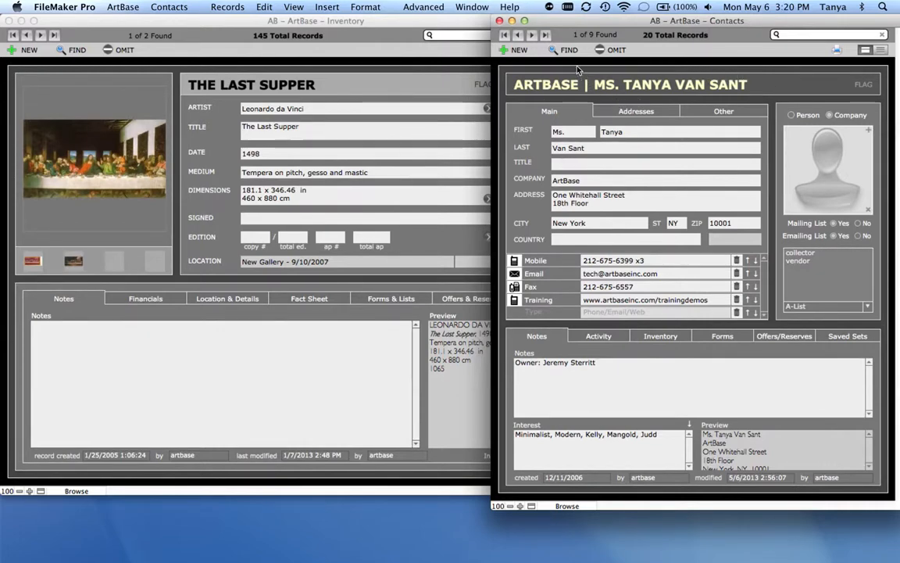
# Step: Find contacts with state ny and contact type Collector combined, and open the first found record
pyautogui.press('super+f')
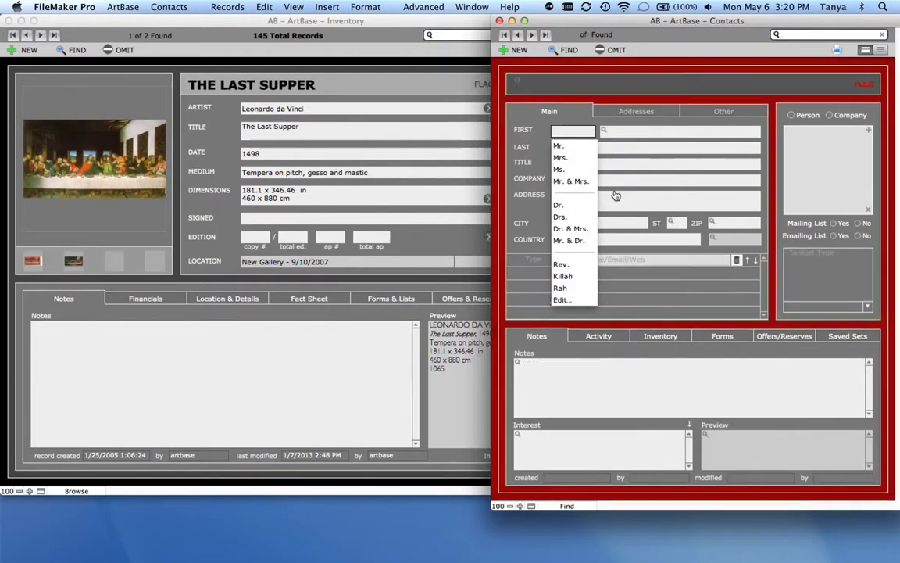
pyautogui.click(676, 223)
pyautogui.write('ny')
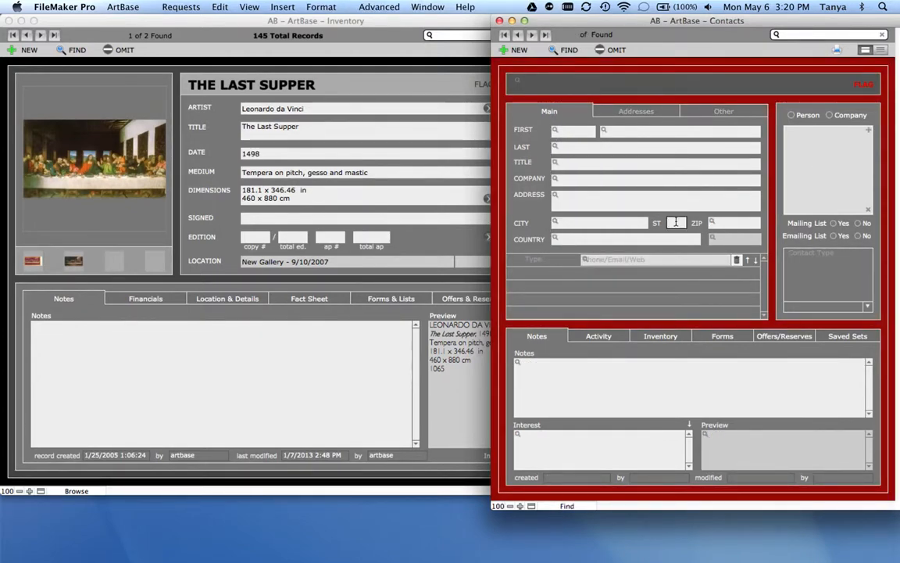
pyautogui.click(818, 271)
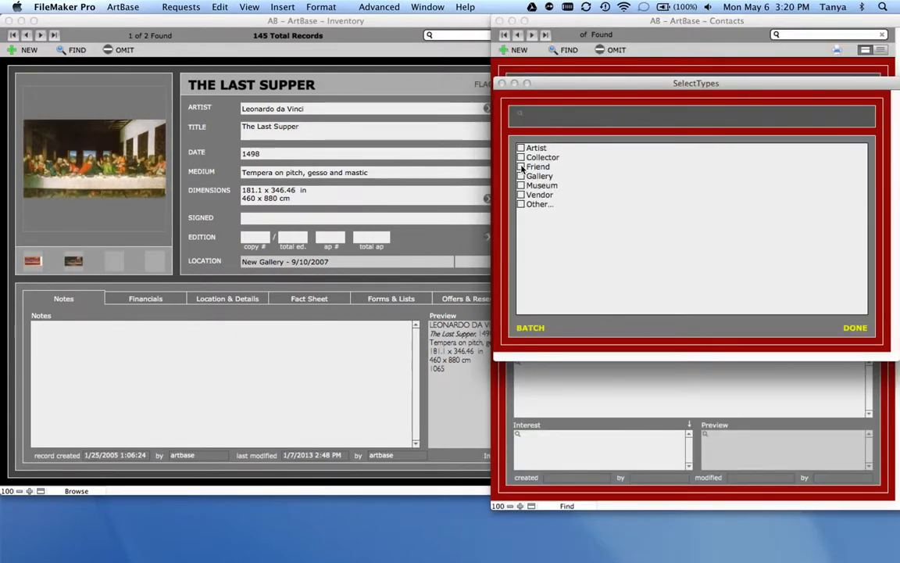
pyautogui.click(521, 158)
pyautogui.click(855, 328)
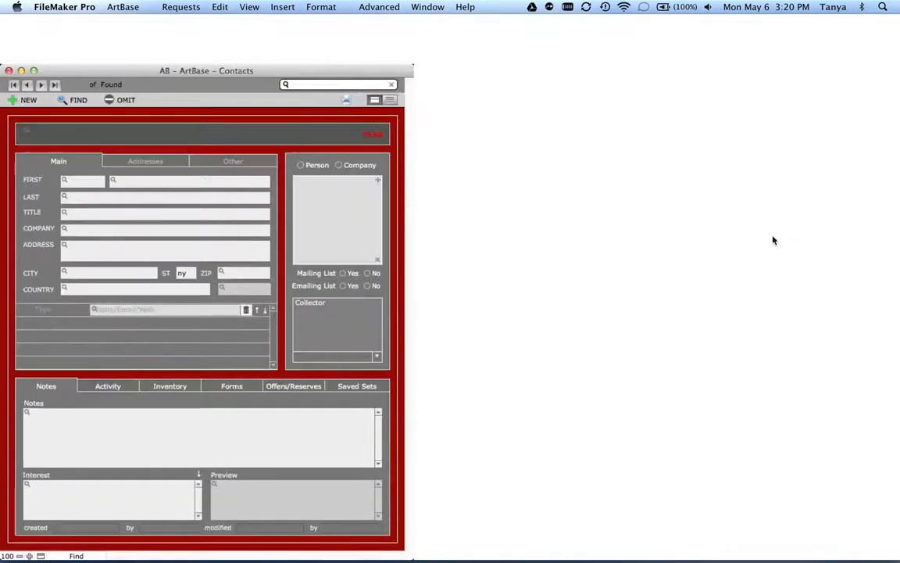
pyautogui.press('Return')
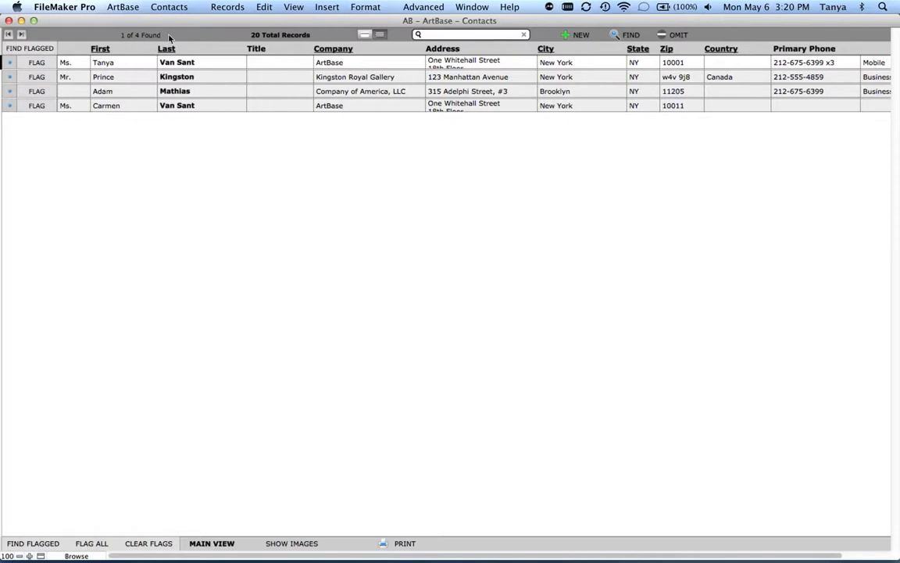
pyautogui.click(13, 66)
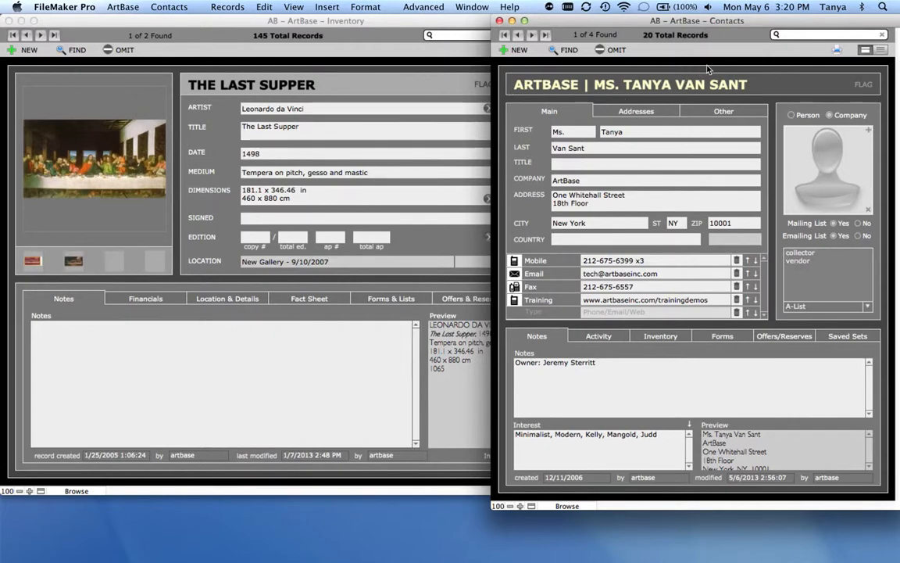
# Step: Find contacts in any of the states ny, ct or ma using a separate request for each, and open the first found record
pyautogui.click(569, 50)
pyautogui.click(677, 223)
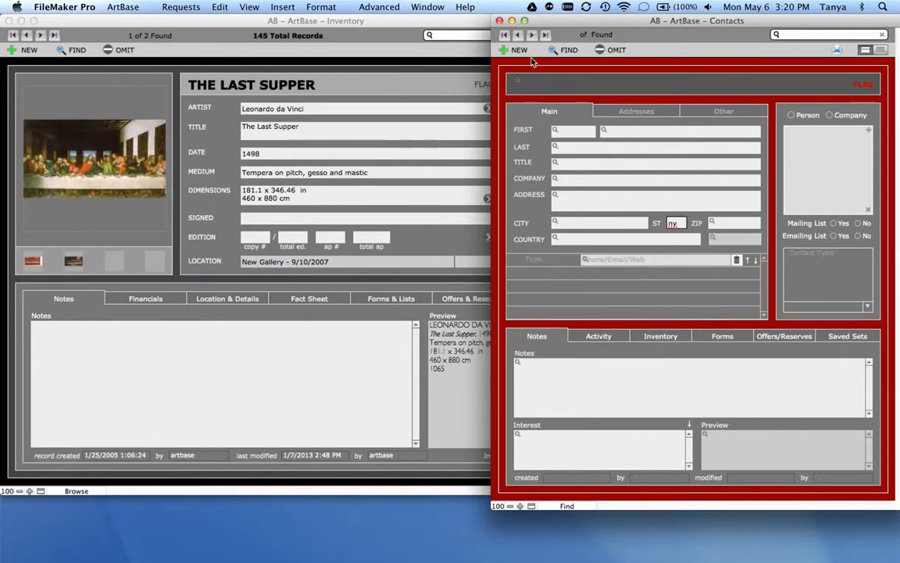
pyautogui.write('ct')
pyautogui.press('BackSpace')
pyautogui.press('BackSpace')
pyautogui.write('ma')
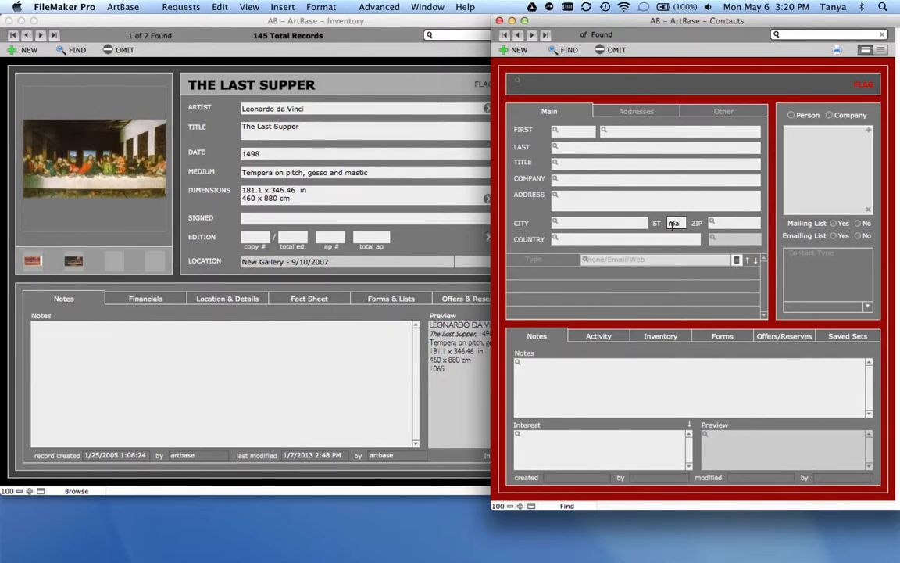
pyautogui.press('Return')
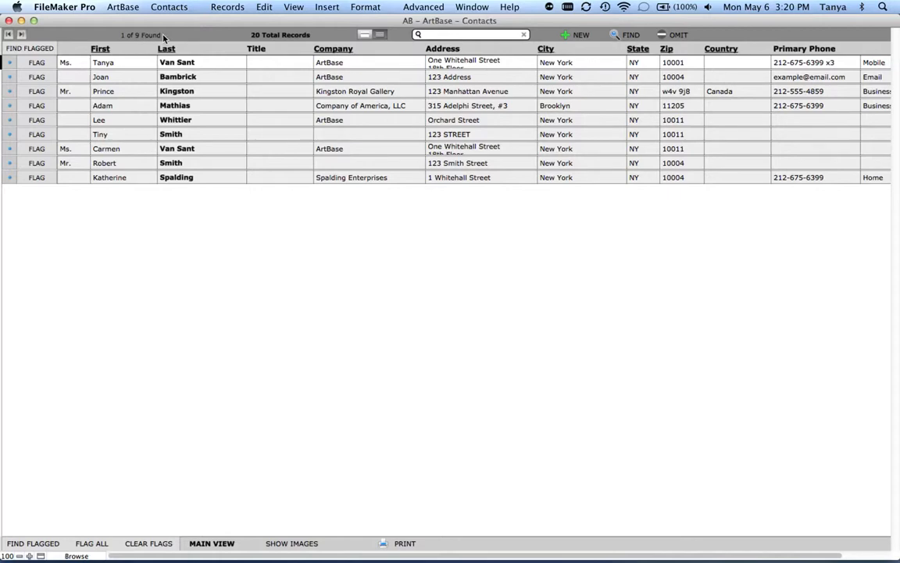
pyautogui.click(11, 62)
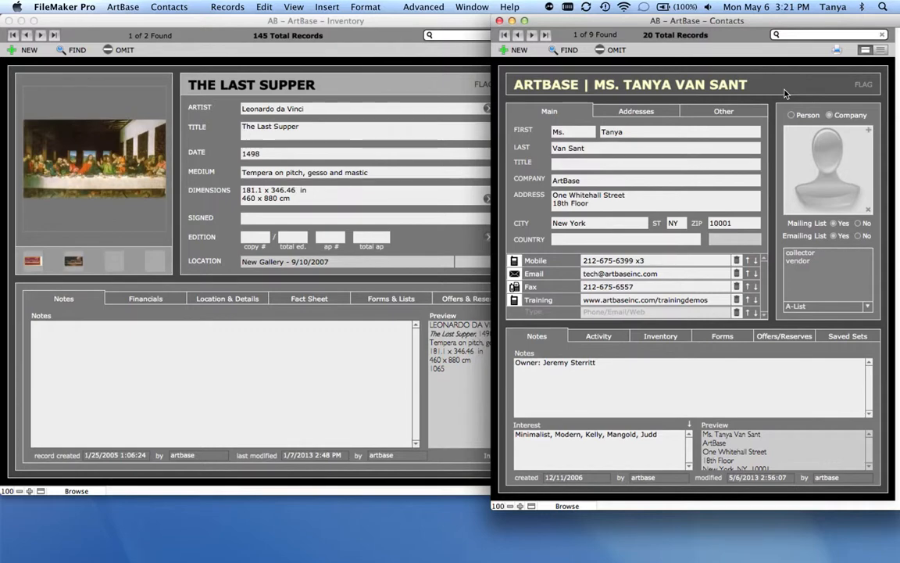
# Step: Find contacts in state ny with Mailing List set to Yes and an invoiced-to date of 2013
pyautogui.click(569, 50)
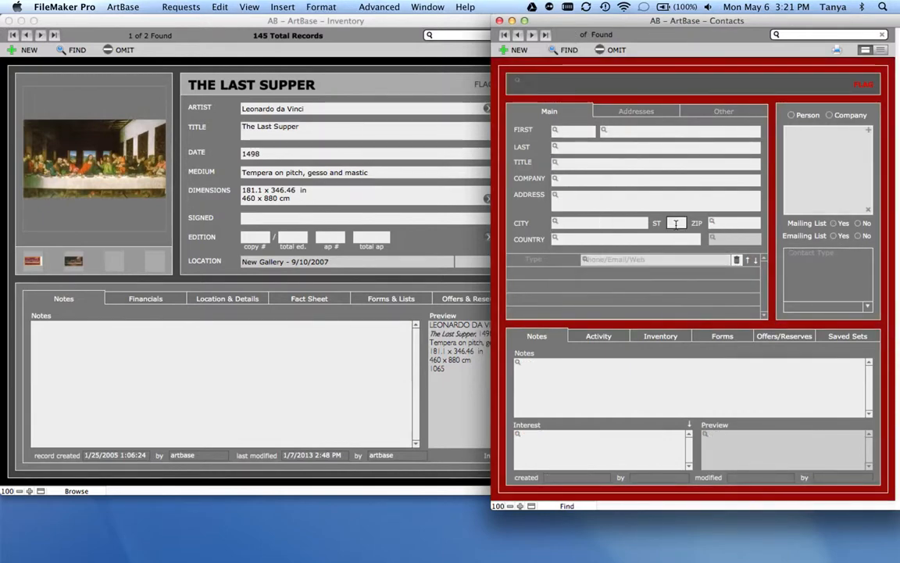
pyautogui.write('ny')
pyautogui.click(678, 337)
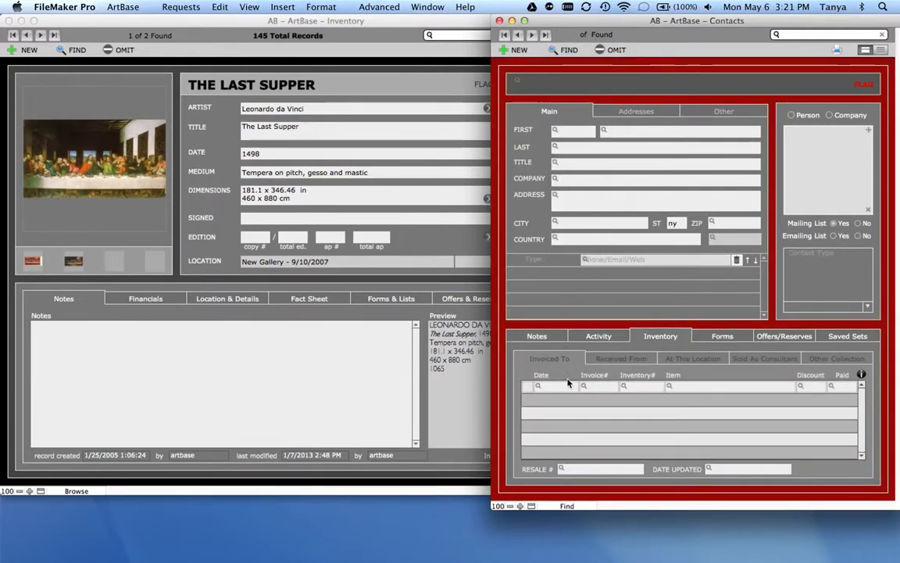
pyautogui.write('2013')
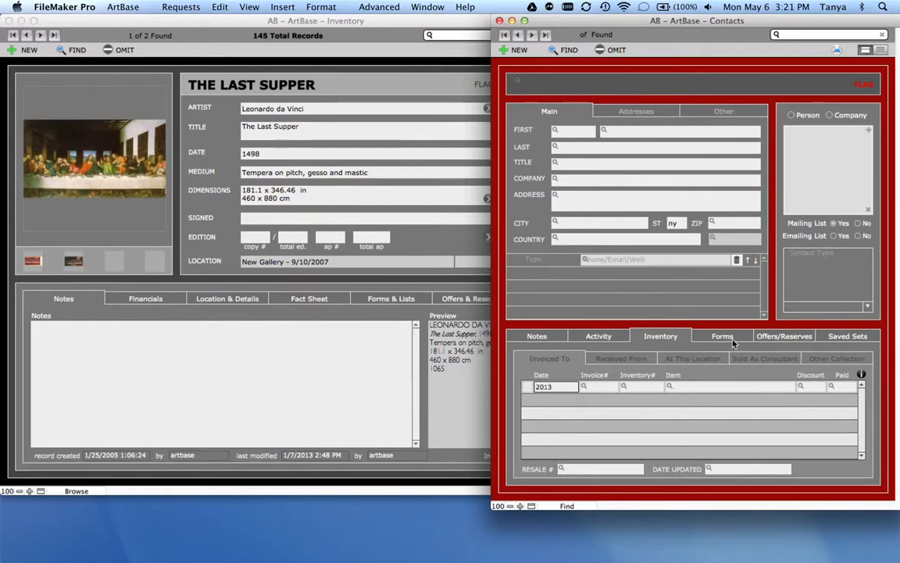
pyautogui.press('Return')
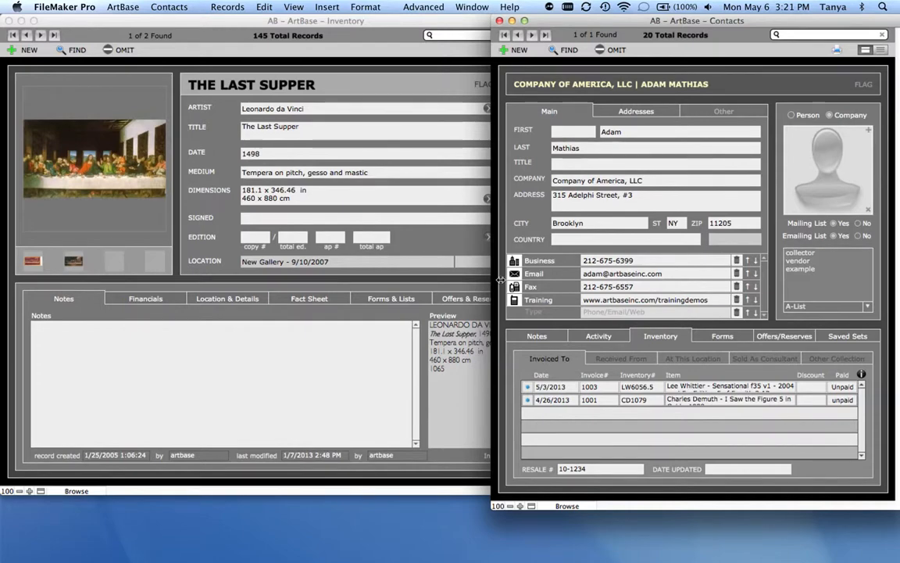
# Step: Start an Inventory find with the artist's last name, active status and current location Gallery as criteria
pyautogui.click(370, 216)
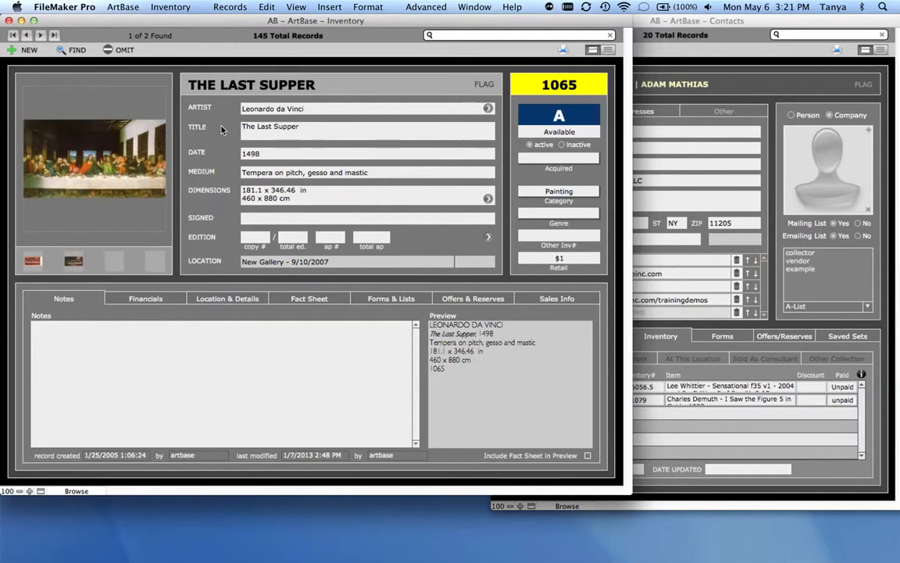
pyautogui.press('super+f')
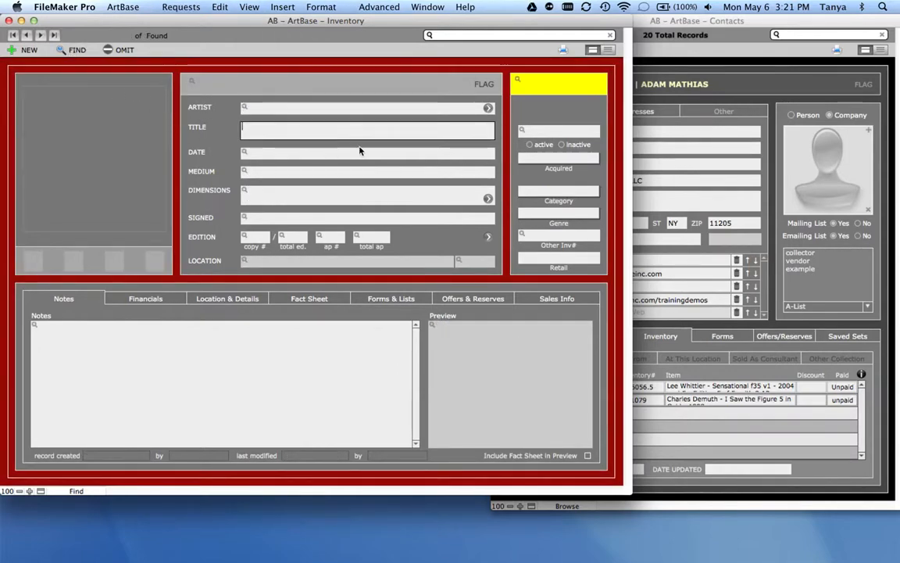
pyautogui.click(395, 107)
pyautogui.write('whittier')
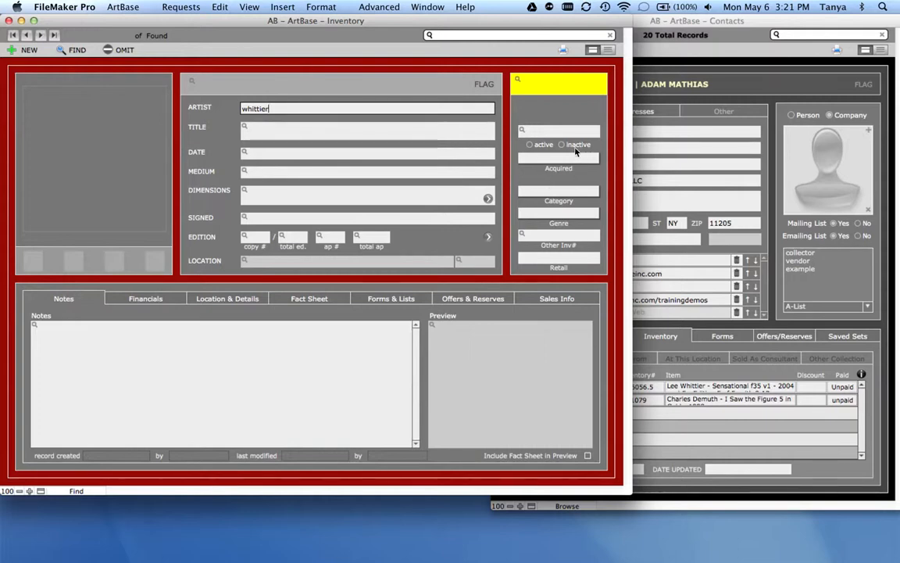
pyautogui.click(530, 145)
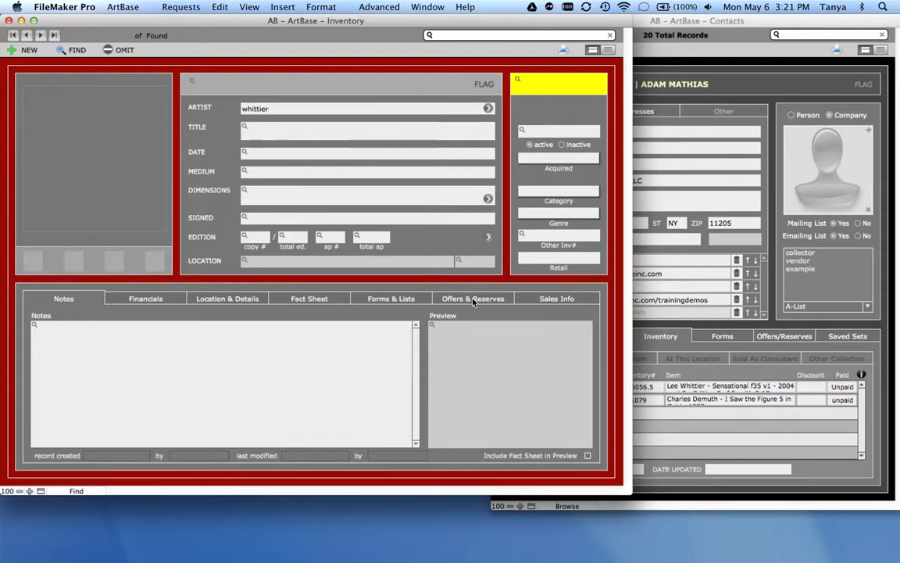
pyautogui.click(225, 302)
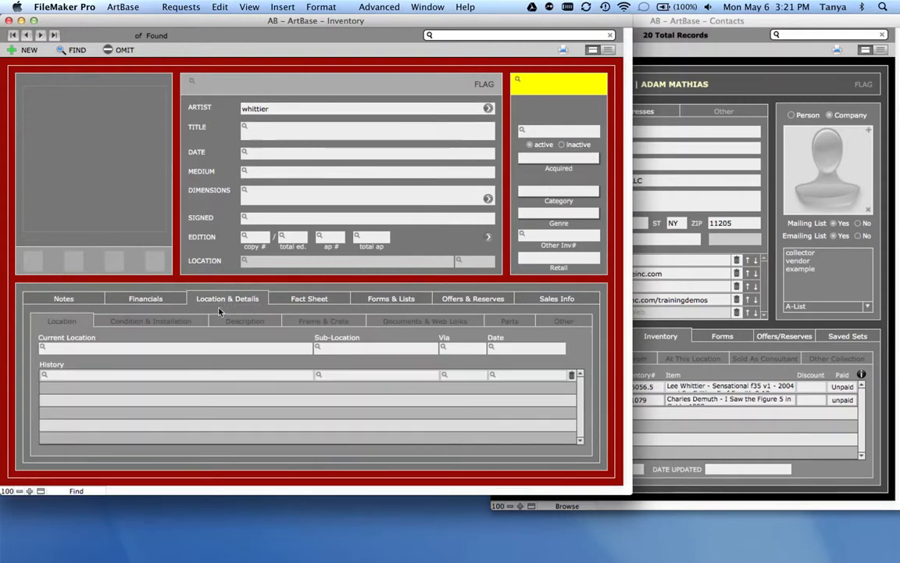
pyautogui.click(133, 348)
pyautogui.click(125, 363)
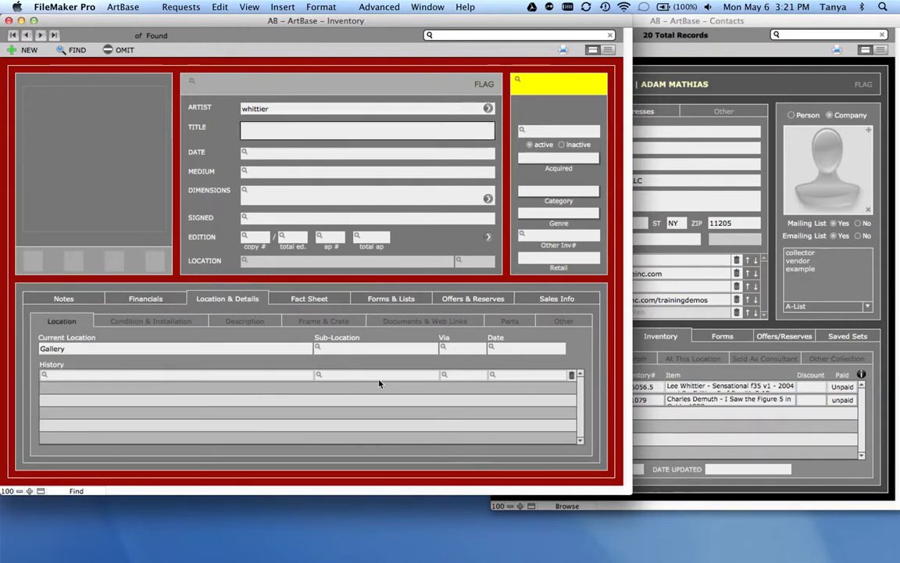
# Step: Try to narrow the inventory find to works with a sold date in 2013
pyautogui.click(557, 299)
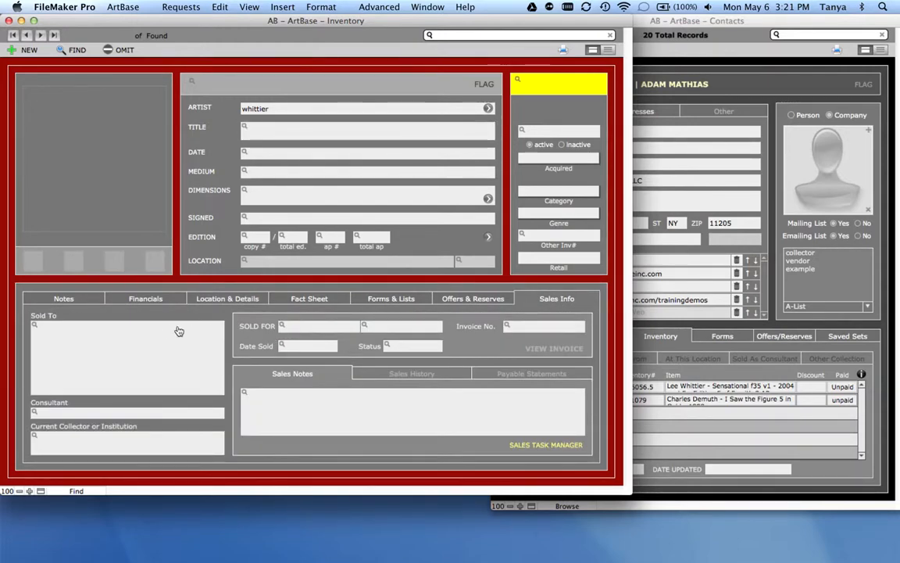
pyautogui.click(293, 350)
pyautogui.write('2013')
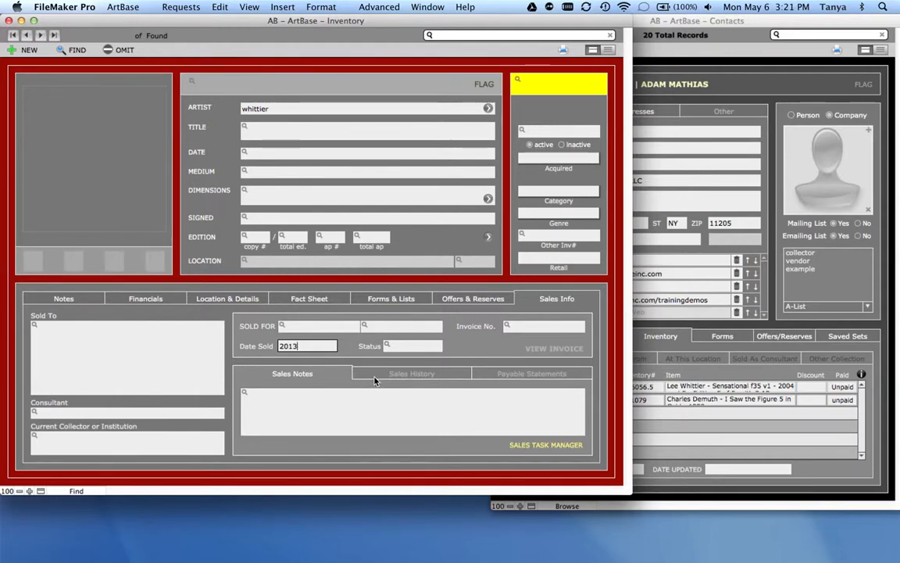
pyautogui.press('Return')
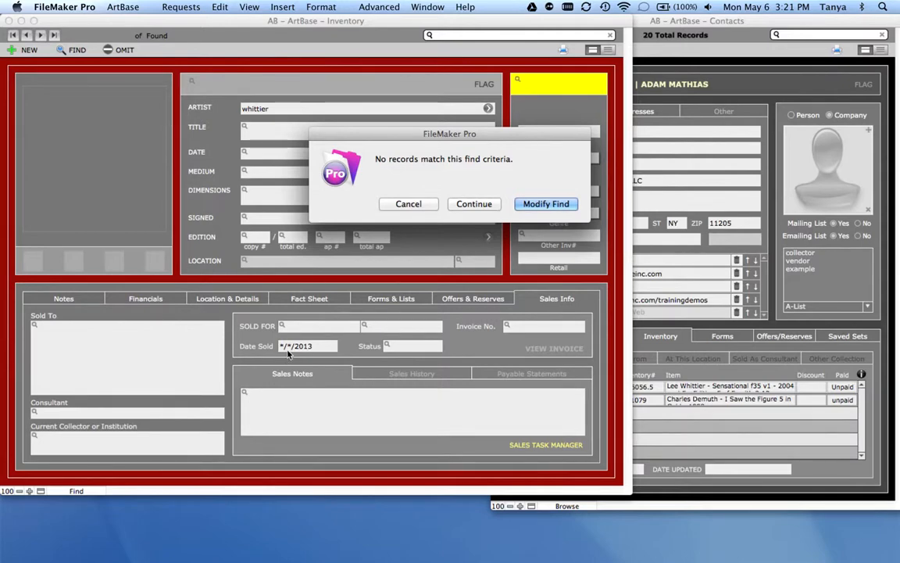
# Step: Modify the find by removing the date sold criterion, run it again, and open the first found work
pyautogui.click(546, 204)
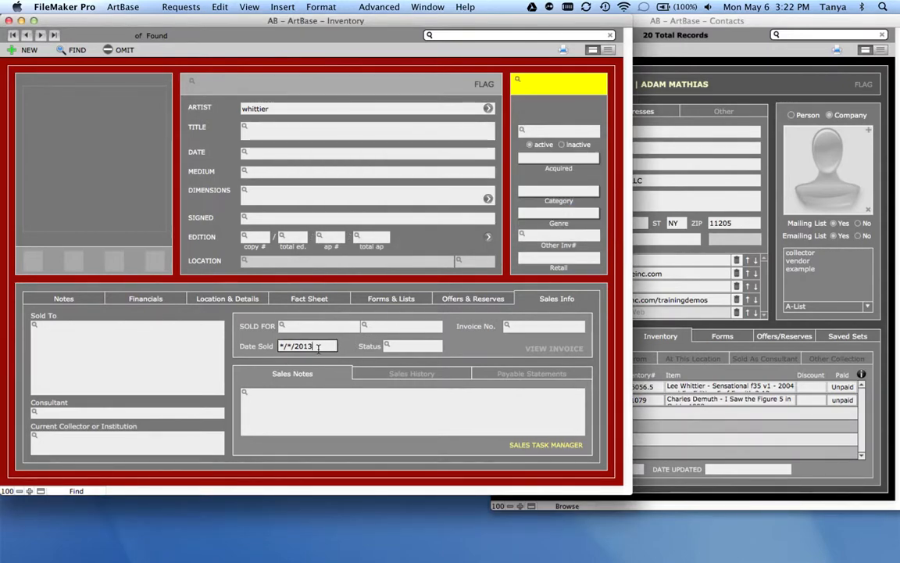
pyautogui.moveTo(318, 348); pyautogui.dragTo(278, 345)
pyautogui.press('BackSpace')
pyautogui.press('Return')
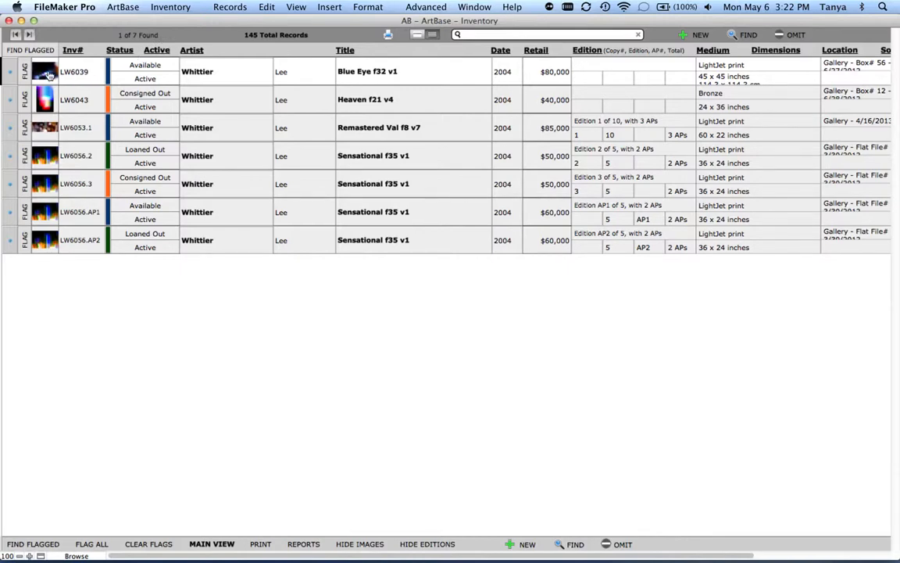
pyautogui.click(11, 74)
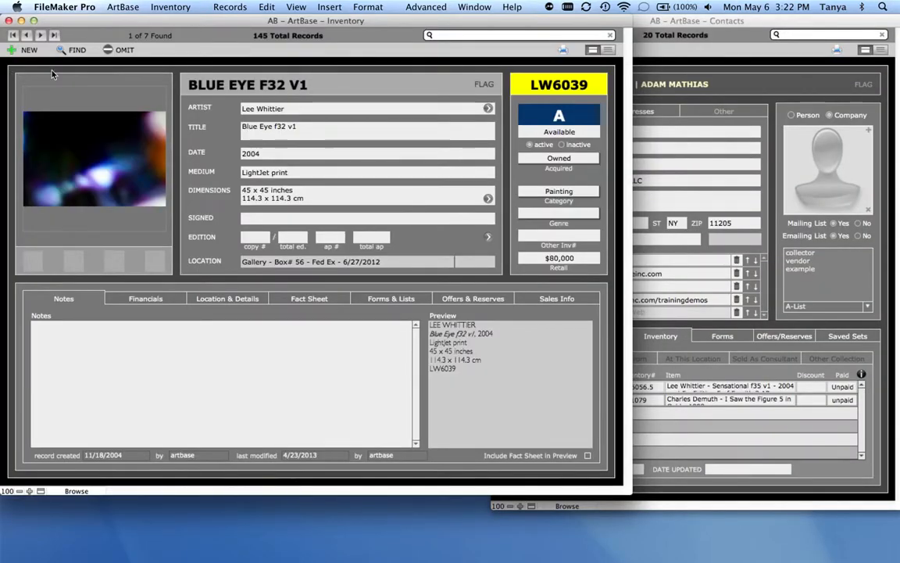
# Step: Start a Contacts find with artBase as the Company criterion and shorten it to art
pyautogui.click(701, 71)
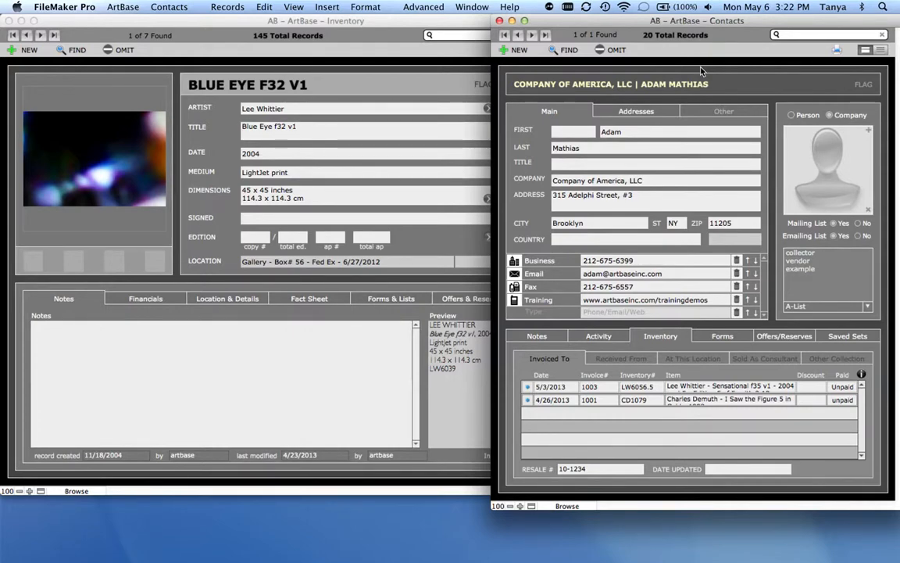
pyautogui.click(573, 50)
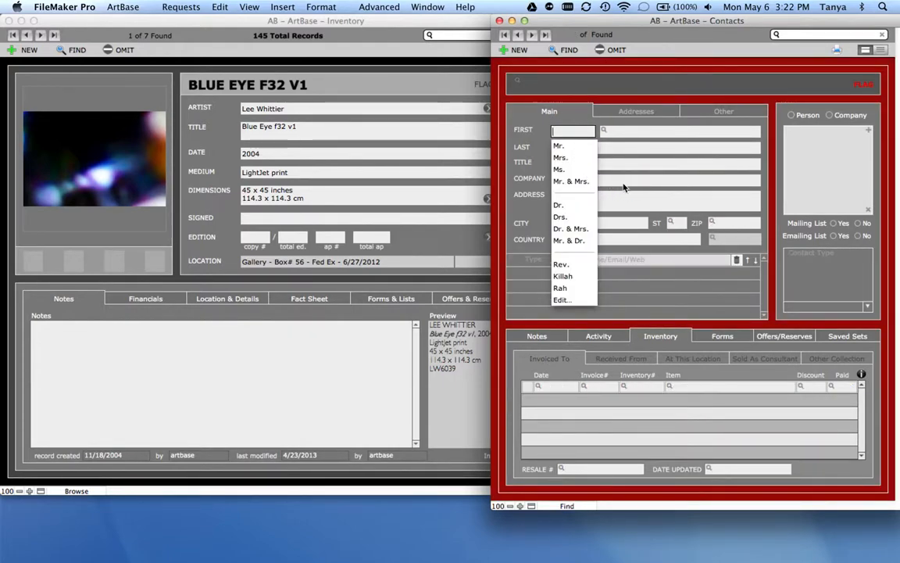
pyautogui.click(623, 182)
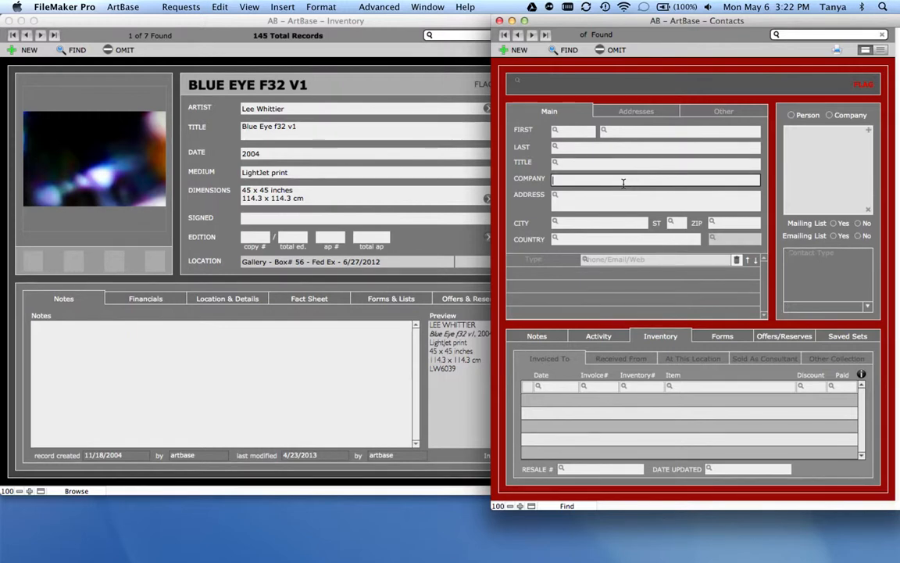
pyautogui.write('artBase')
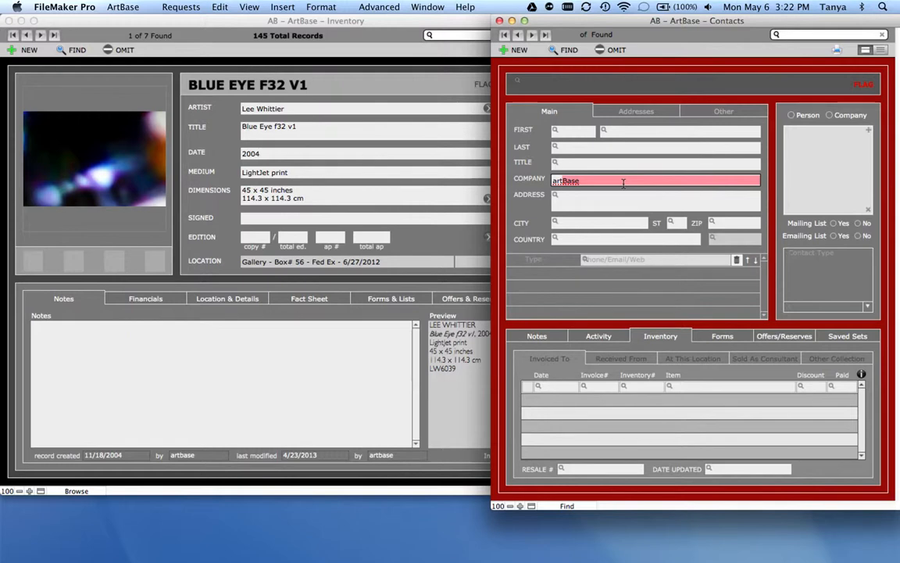
pyautogui.press('BackSpace')
pyautogui.press('BackSpace')
pyautogui.press('BackSpace')
pyautogui.press('BackSpace')
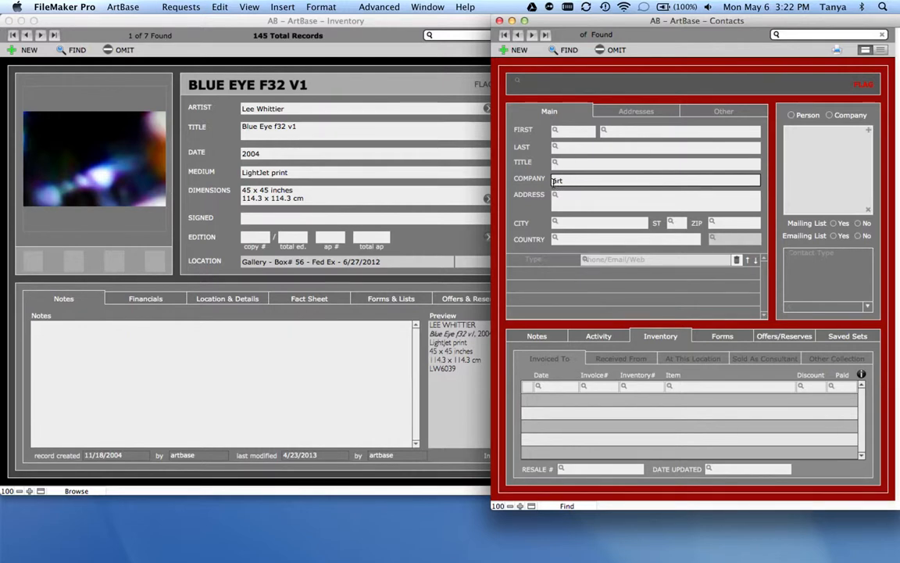
# Step: Try the = and == operators in front of the Company criterion art, and clear the field
pyautogui.click(553, 181)
pyautogui.write('=')
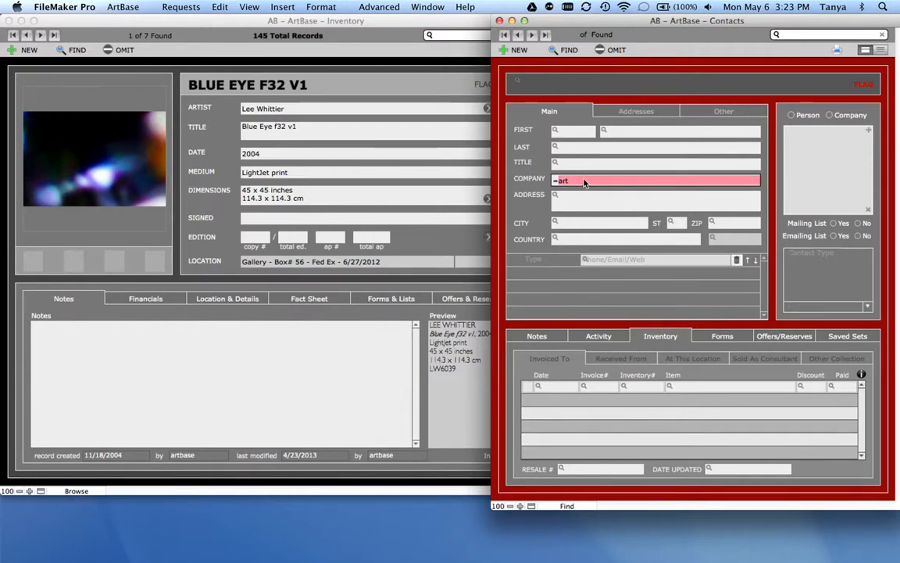
pyautogui.click(584, 182)
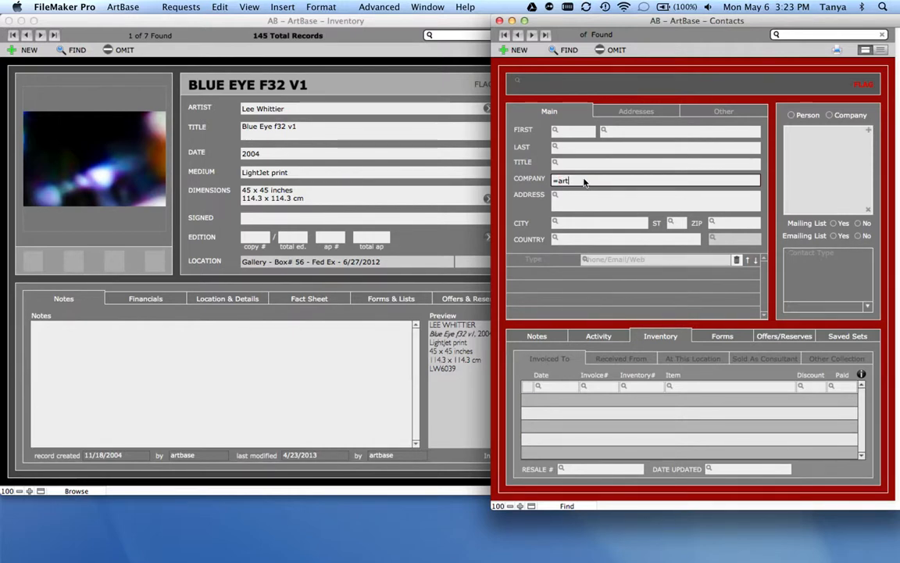
pyautogui.click(555, 181)
pyautogui.write('=')
pyautogui.moveTo(595, 180); pyautogui.dragTo(559, 179)
pyautogui.press('BackSpace')
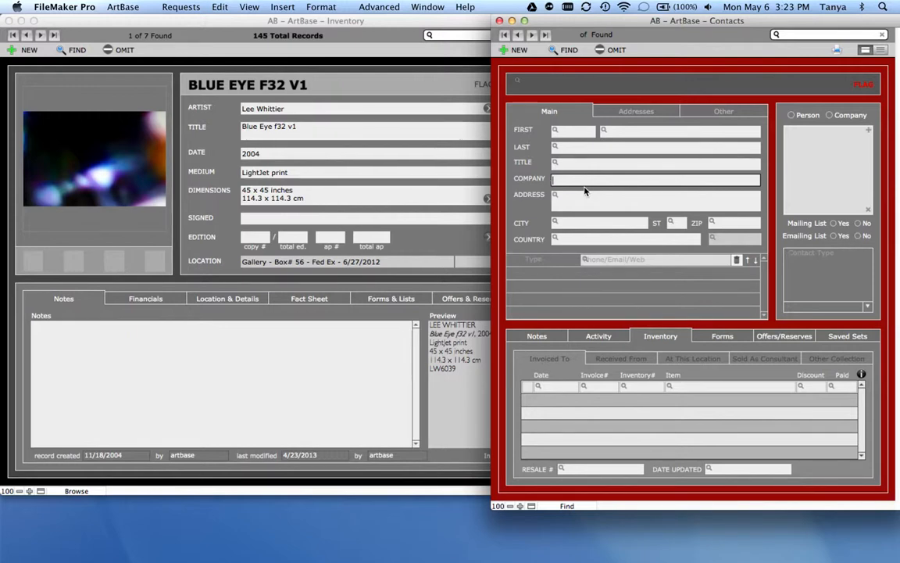
# Step: Try the = and ! operators alone in the Company field, run the find, and cancel it
pyautogui.write('=')
pyautogui.press('BackSpace')
pyautogui.write('!')
pyautogui.press('Return')
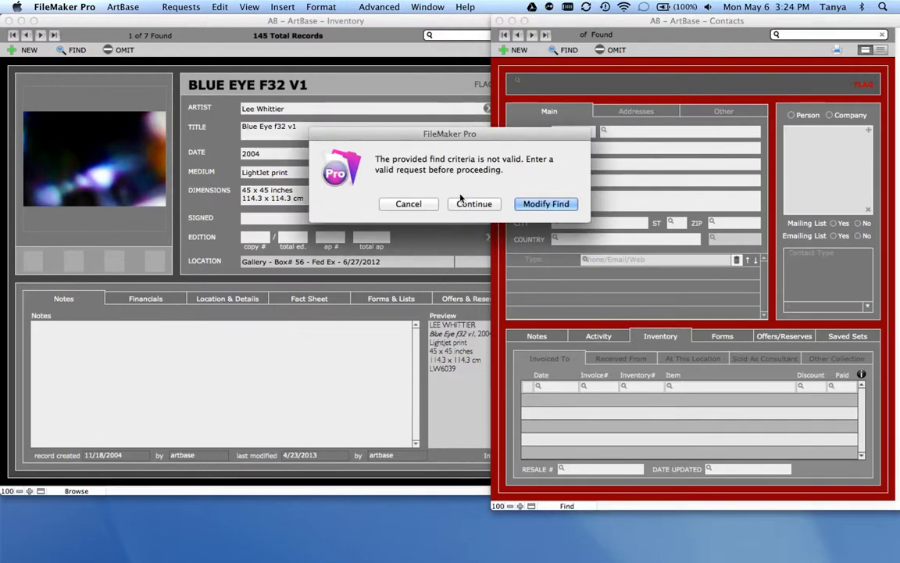
pyautogui.click(431, 206)
# Step: Find Inventory works by the artist's last name with status Available and current location Gallery
pyautogui.click(379, 69)
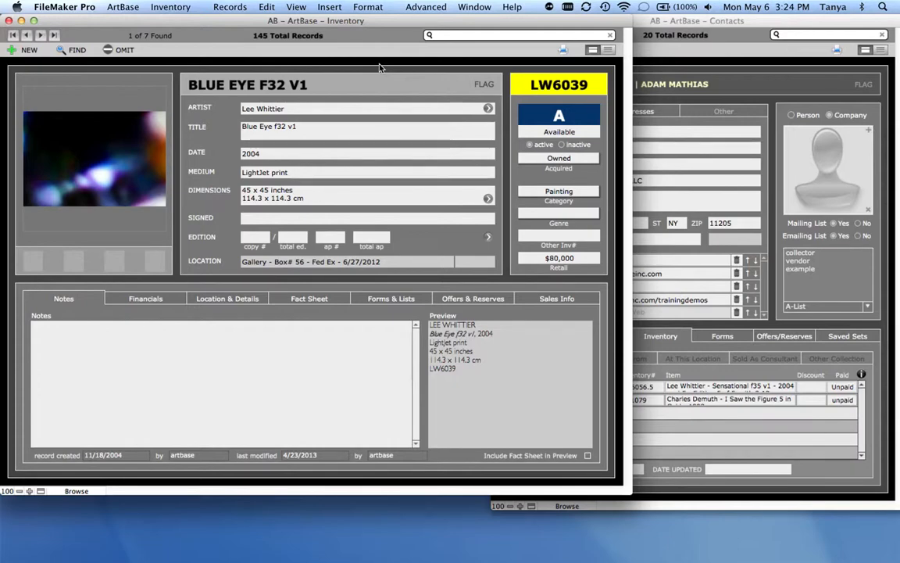
pyautogui.click(71, 52)
pyautogui.click(292, 110)
pyautogui.write('whittier')
pyautogui.click(544, 135)
pyautogui.click(544, 146)
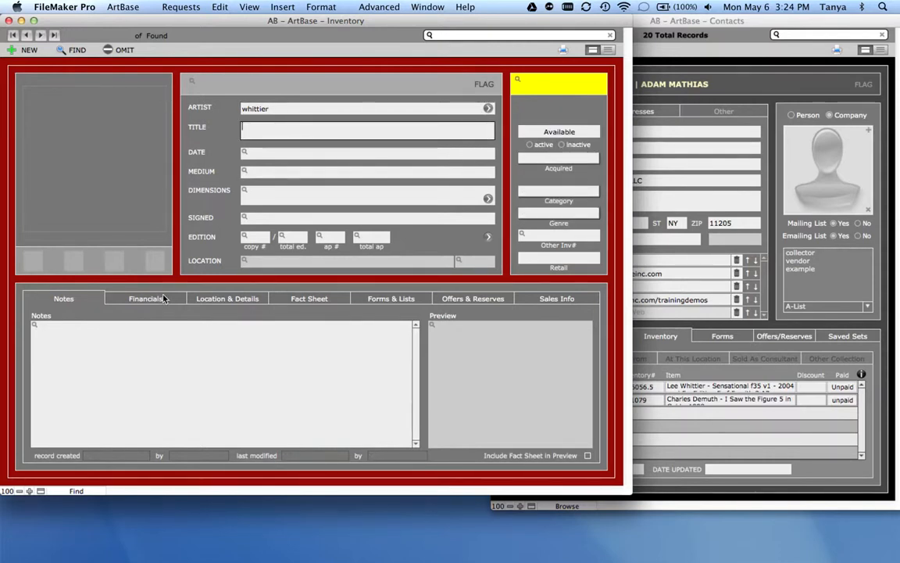
pyautogui.click(228, 299)
pyautogui.click(131, 348)
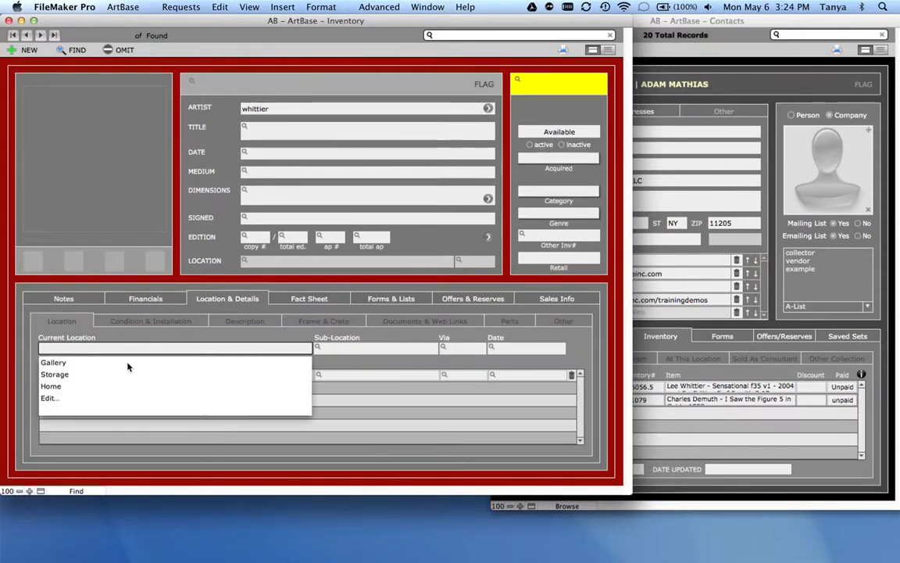
pyautogui.click(119, 362)
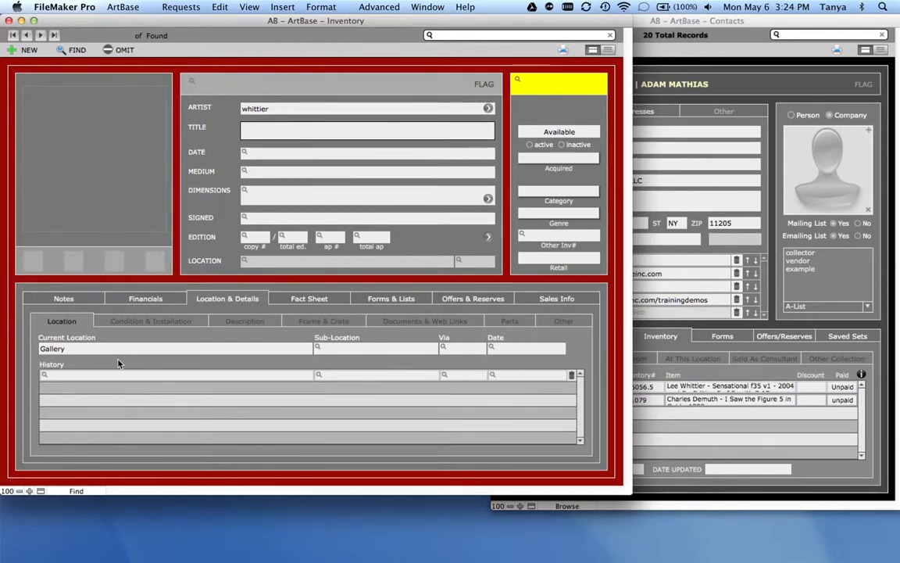
pyautogui.press('Return')
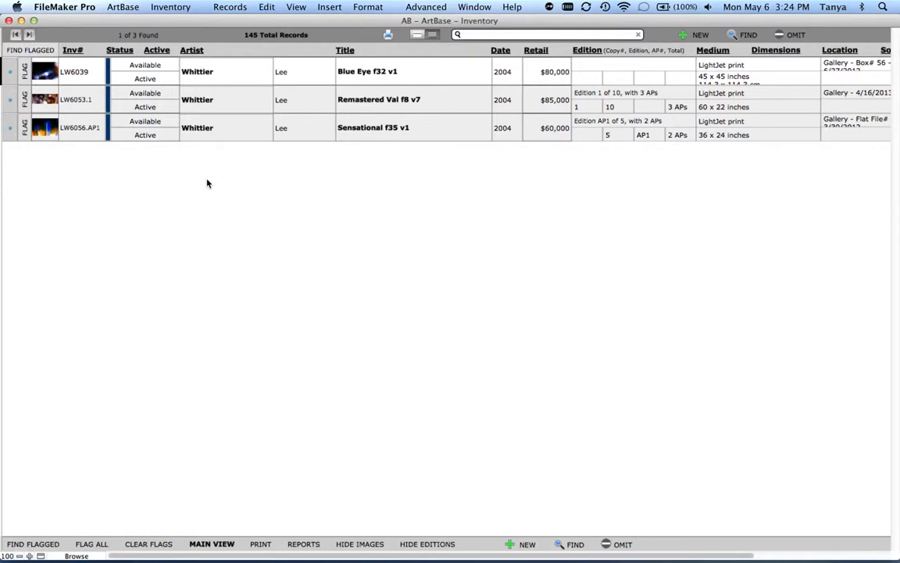
# Step: Save the current find under a name made of the artist's first name and the word Gallery
pyautogui.click(226, 7)
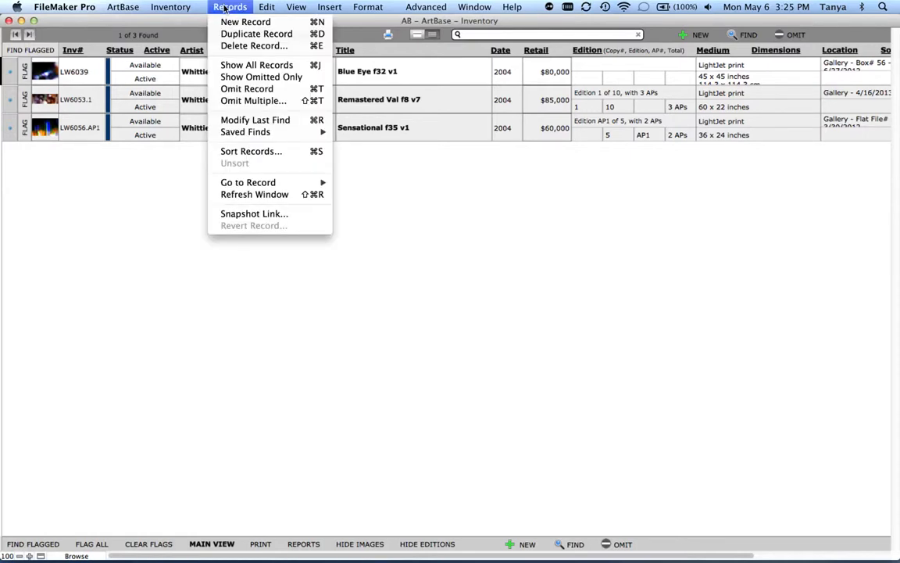
pyautogui.moveTo(269, 135)
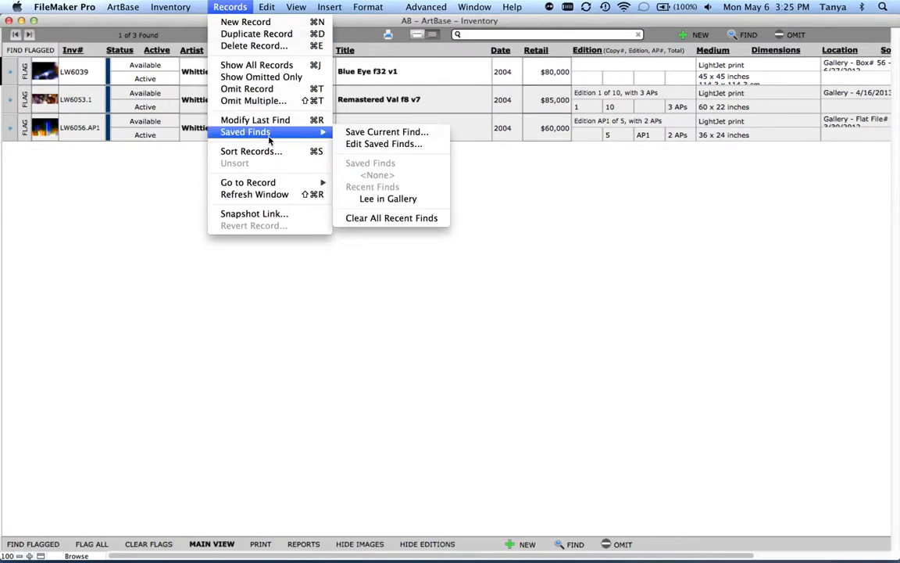
pyautogui.click(404, 134)
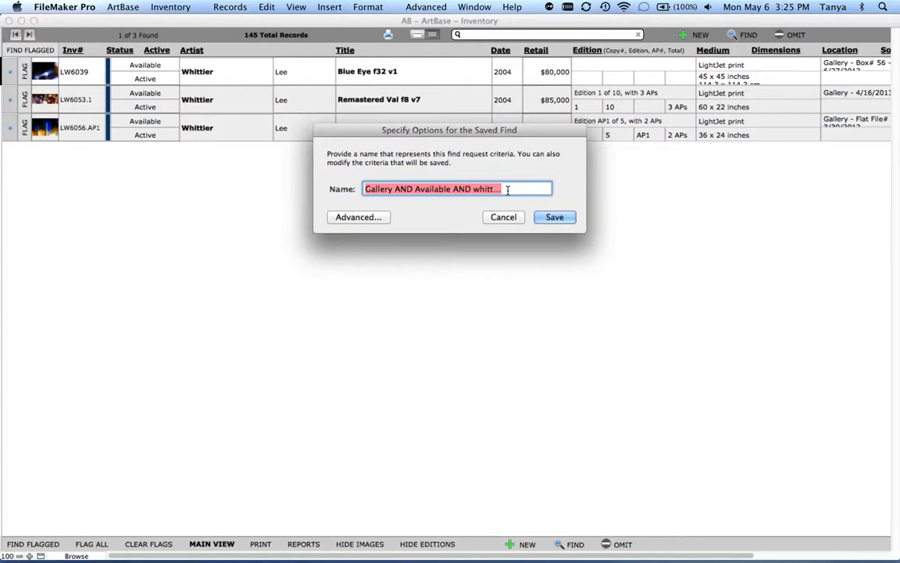
pyautogui.press('BackSpace')
pyautogui.write('L')
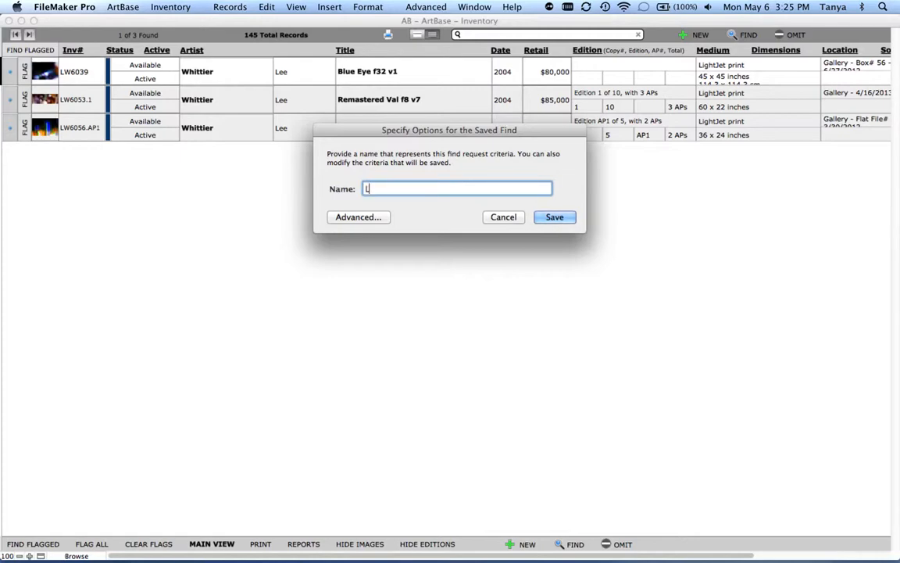
pyautogui.write('ee Gallery')
pyautogui.click(545, 221)
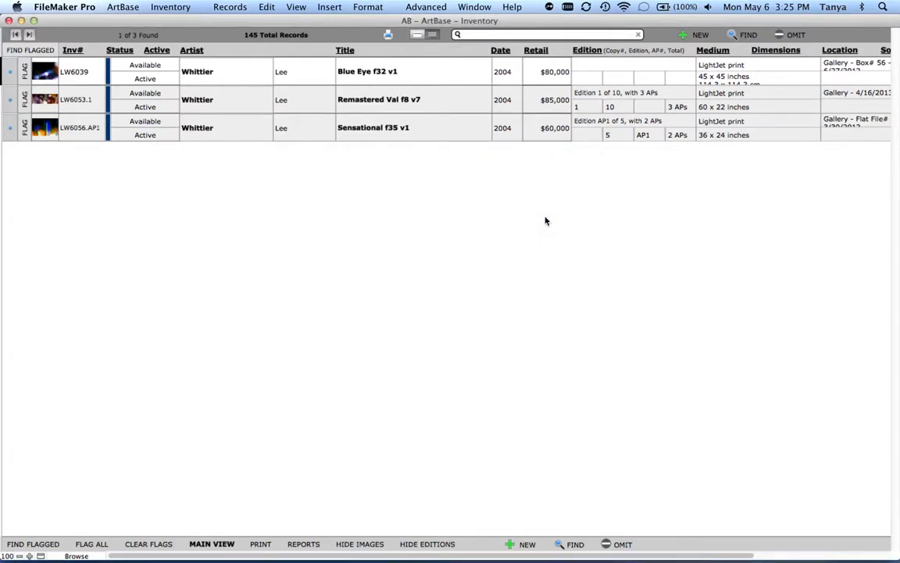
# Step: Show all inventory records and rerun the saved find for the artist's works in the gallery
pyautogui.click(265, 37)
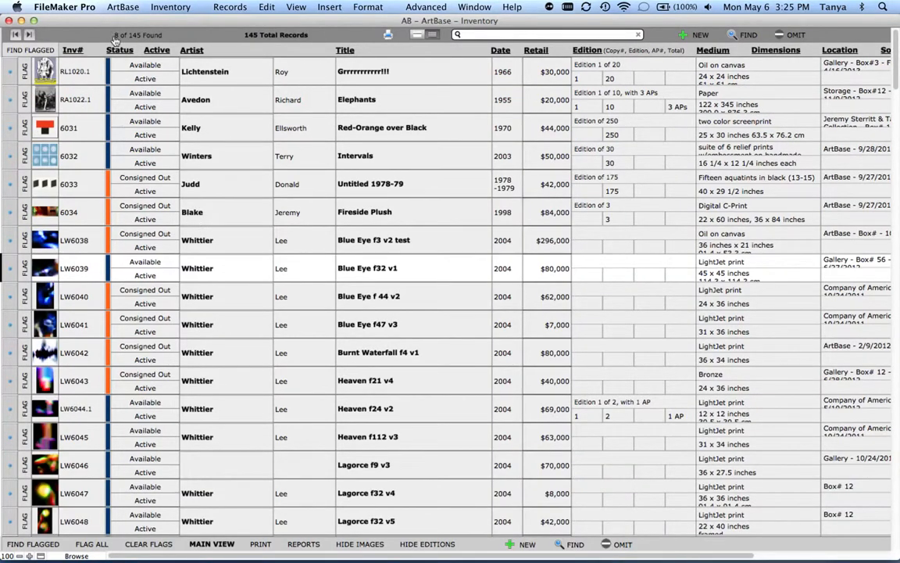
pyautogui.click(230, 8)
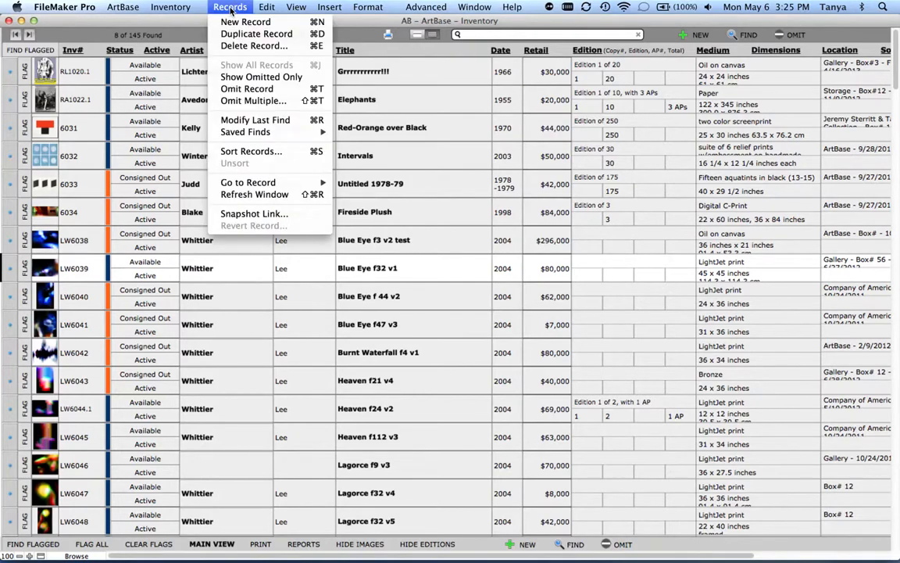
pyautogui.moveTo(272, 139)
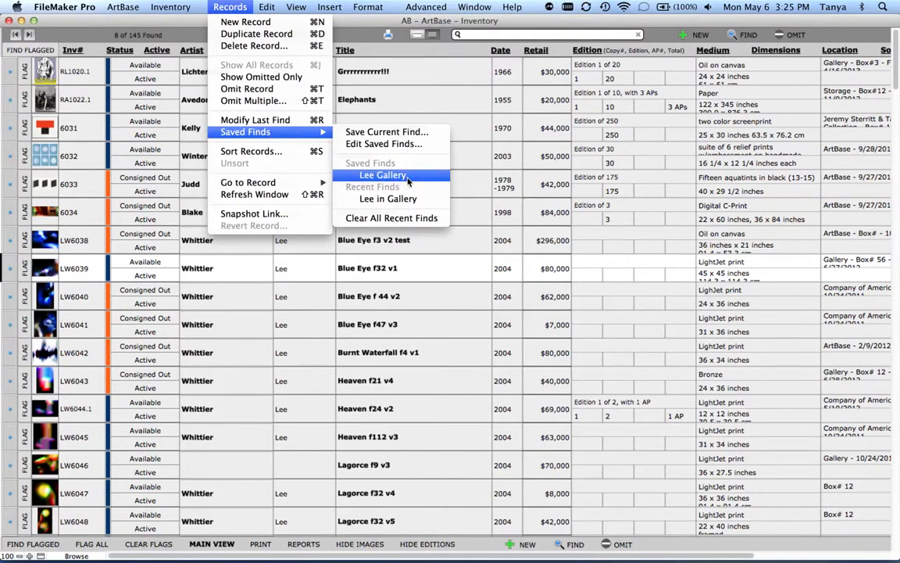
pyautogui.click(383, 175)
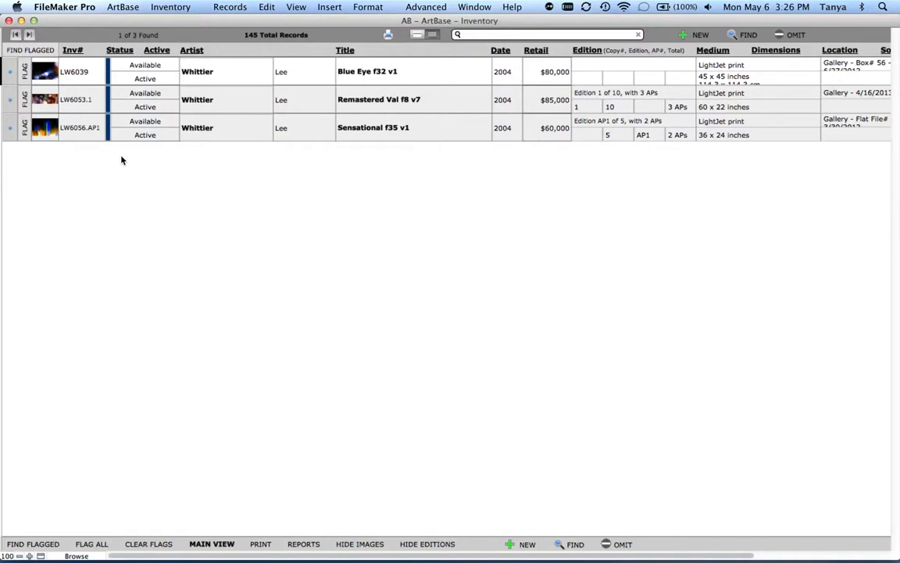
# Step: Quick-search the inventory for the artist's first name
pyautogui.click(535, 34)
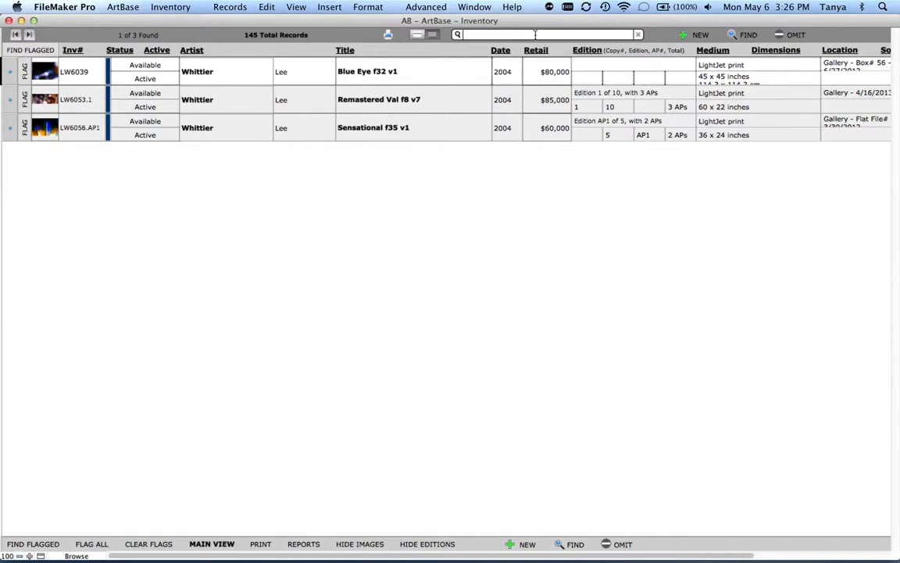
pyautogui.write('lee')
pyautogui.press('Return')
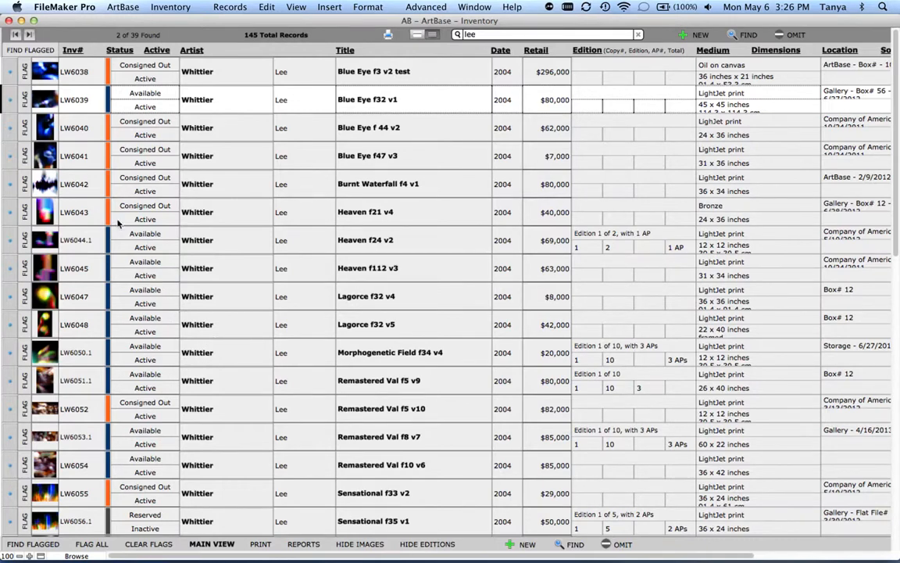
# Step: Flag works LW6039, LW6040, LW6042, LW6043, LW6047, LW6048 and LW6051.1 in the list, and find the flagged records
pyautogui.click(26, 100)
pyautogui.click(26, 128)
pyautogui.click(26, 186)
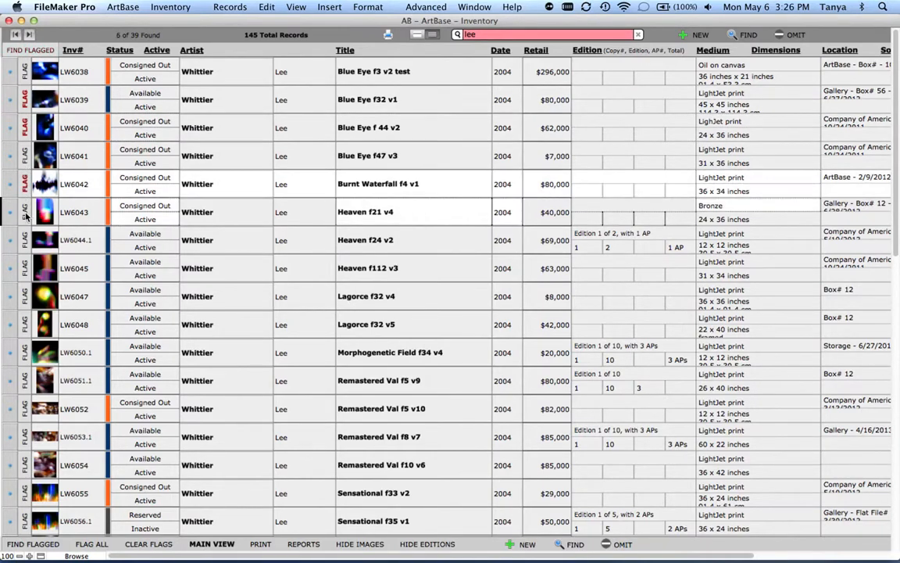
pyautogui.click(25, 211)
pyautogui.click(25, 297)
pyautogui.click(26, 329)
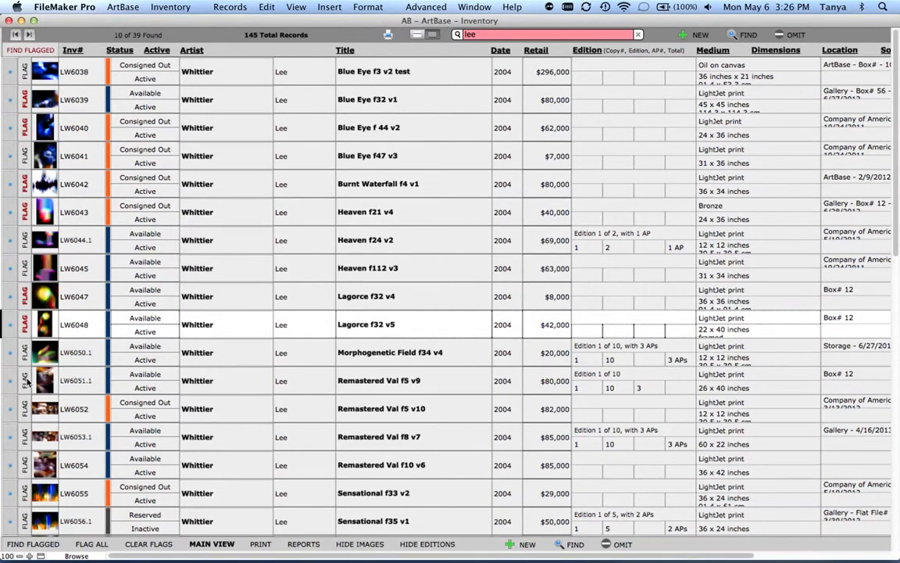
pyautogui.click(26, 352)
pyautogui.click(25, 381)
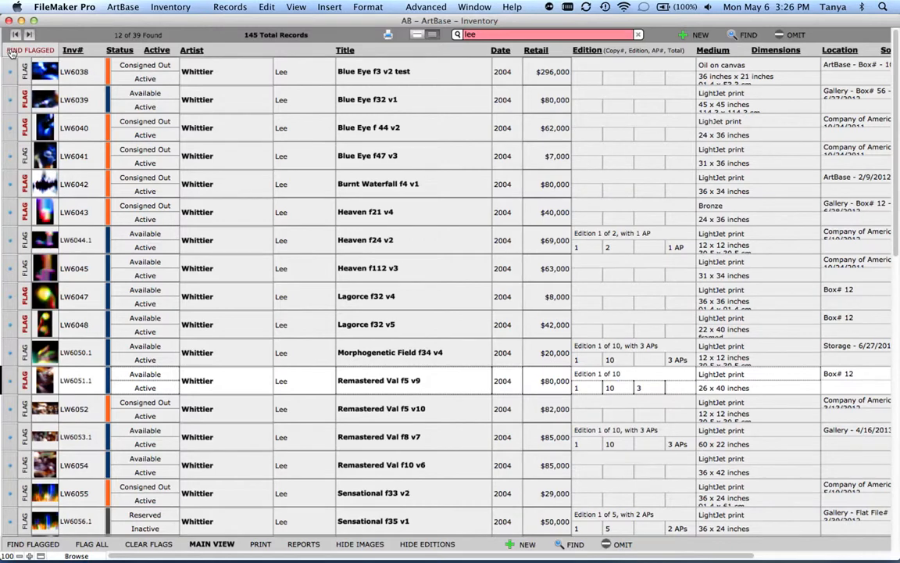
pyautogui.click(48, 51)
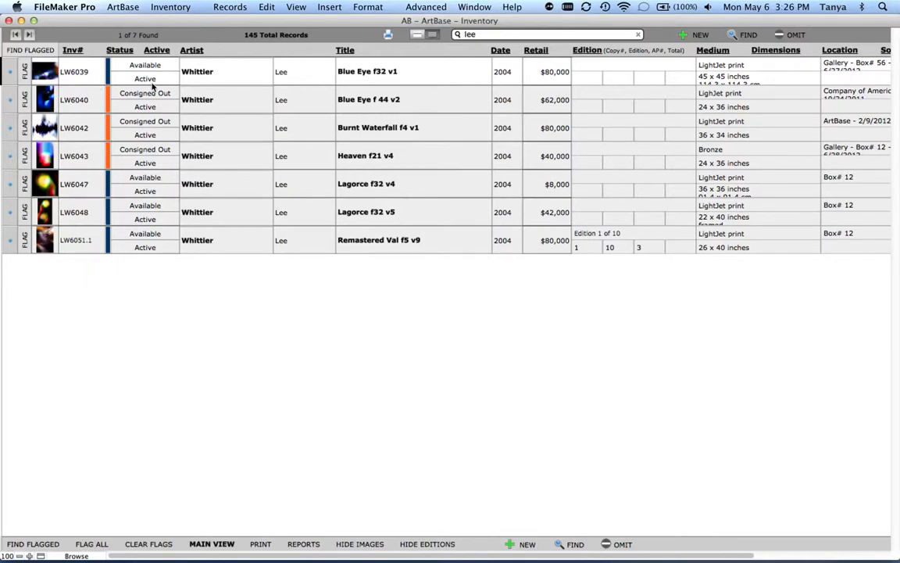
pyautogui.click(172, 8)
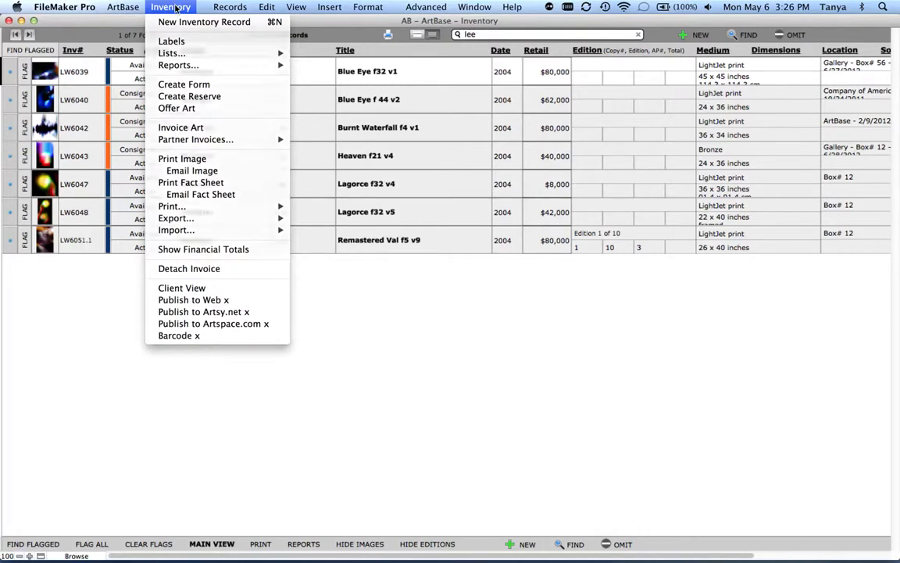
pyautogui.click(176, 7)
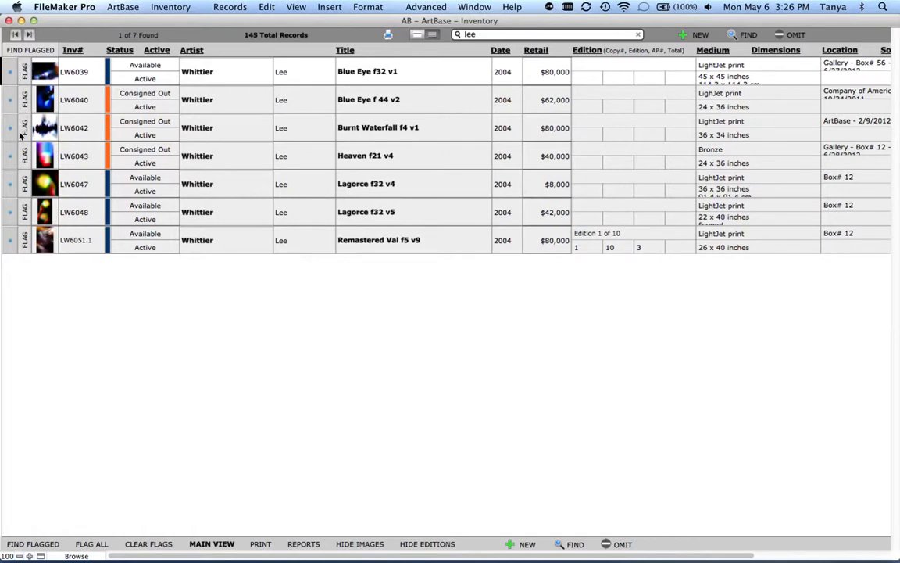
# Step: Open the first found work and page through the detail records, flagging LW6039, LW6040, LW6043 and LW6048
pyautogui.click(9, 71)
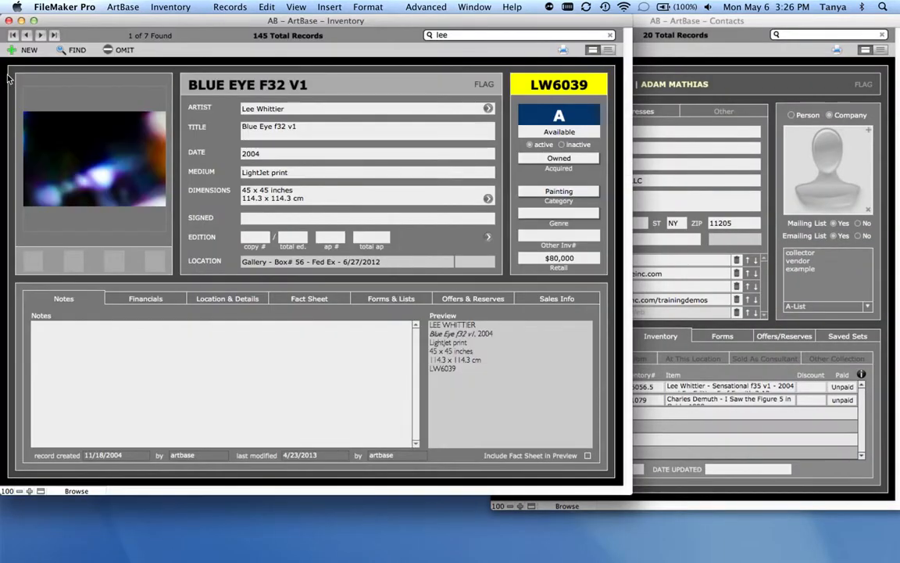
pyautogui.click(484, 83)
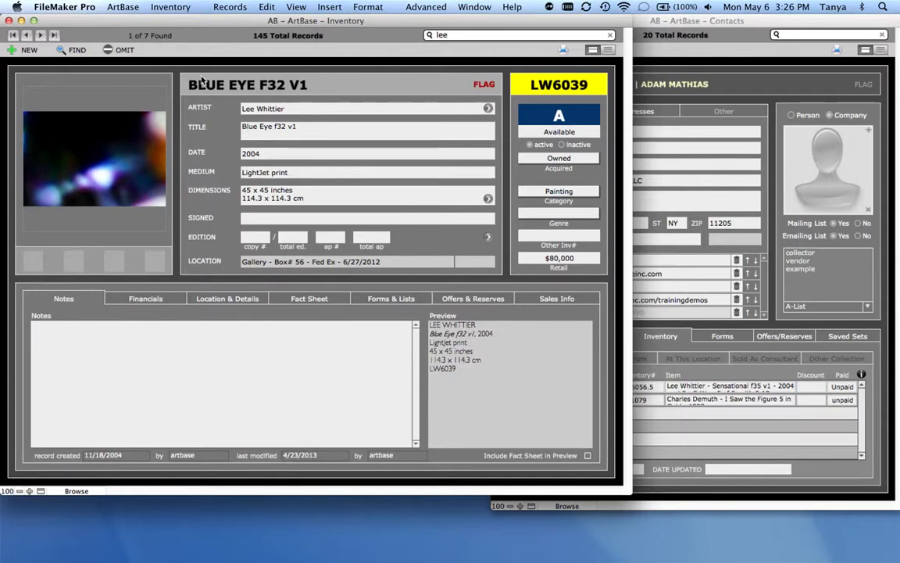
pyautogui.click(41, 36)
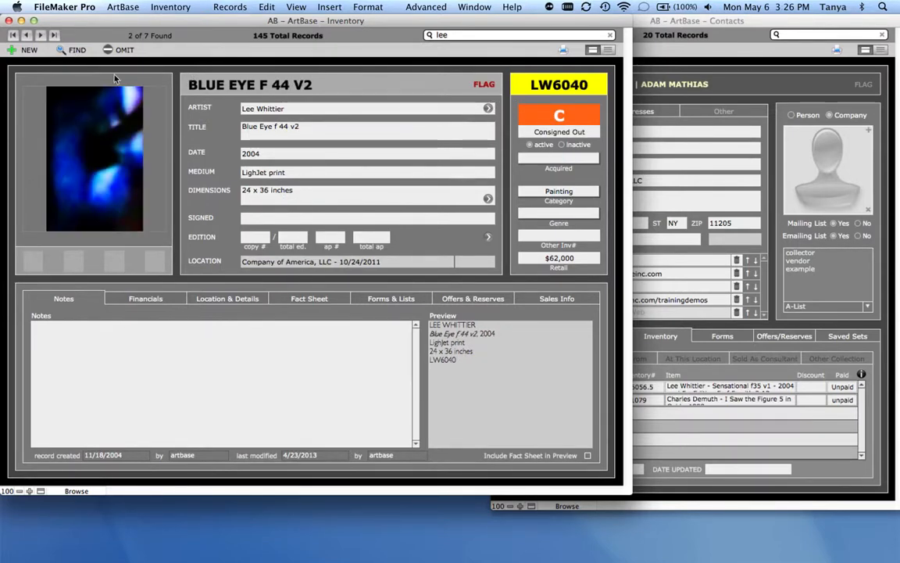
pyautogui.click(42, 36)
pyautogui.click(42, 35)
pyautogui.click(473, 84)
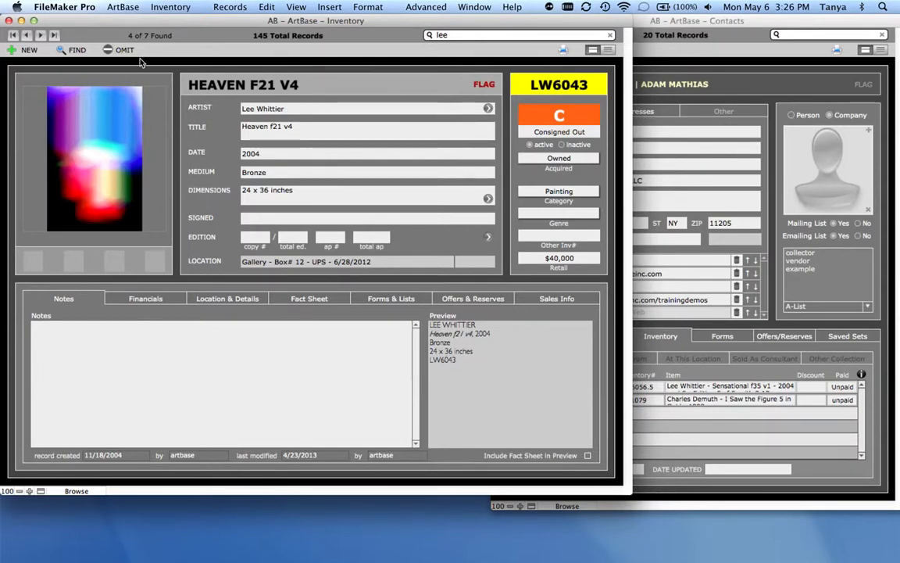
pyautogui.click(39, 36)
pyautogui.click(40, 36)
pyautogui.click(489, 86)
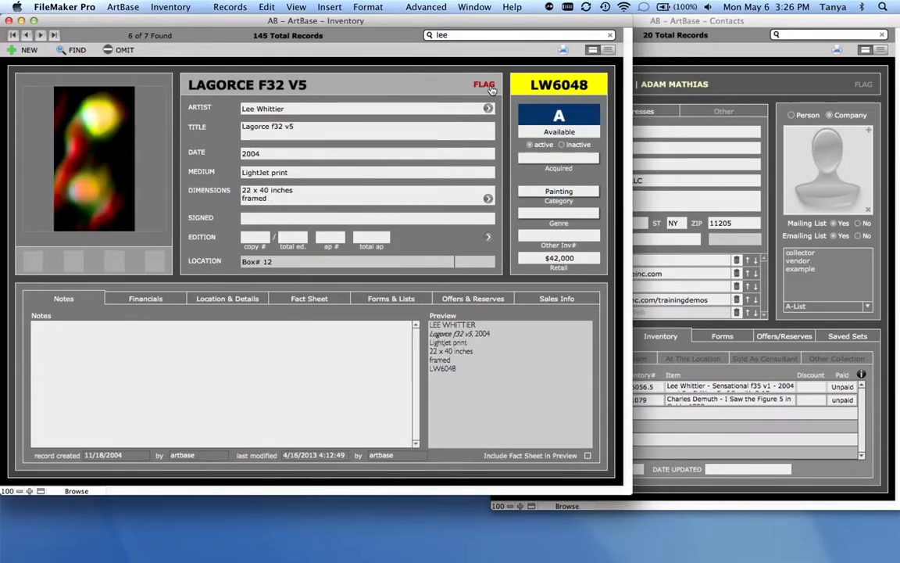
# Step: Return to the inventory list, find the flagged records, and open the Heaven f21 v4 work
pyautogui.click(608, 51)
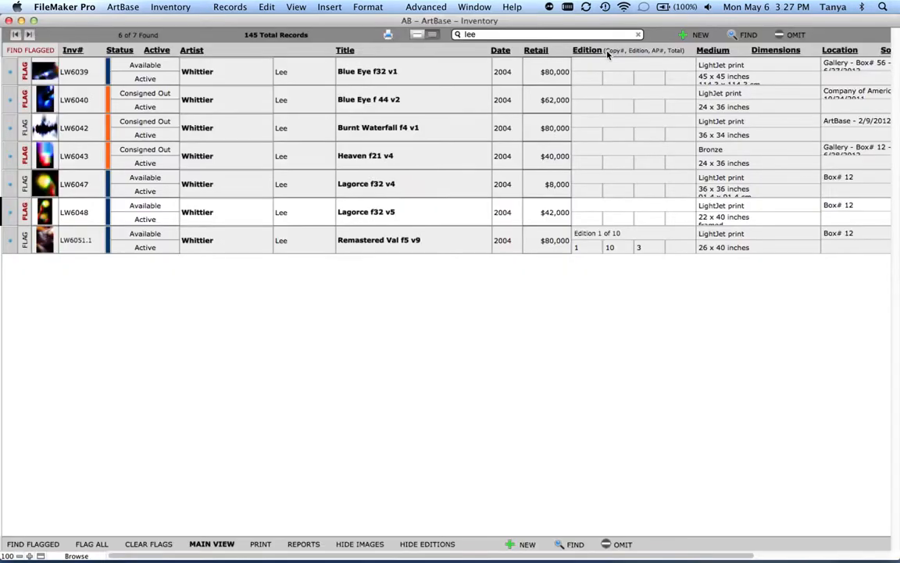
pyautogui.click(32, 50)
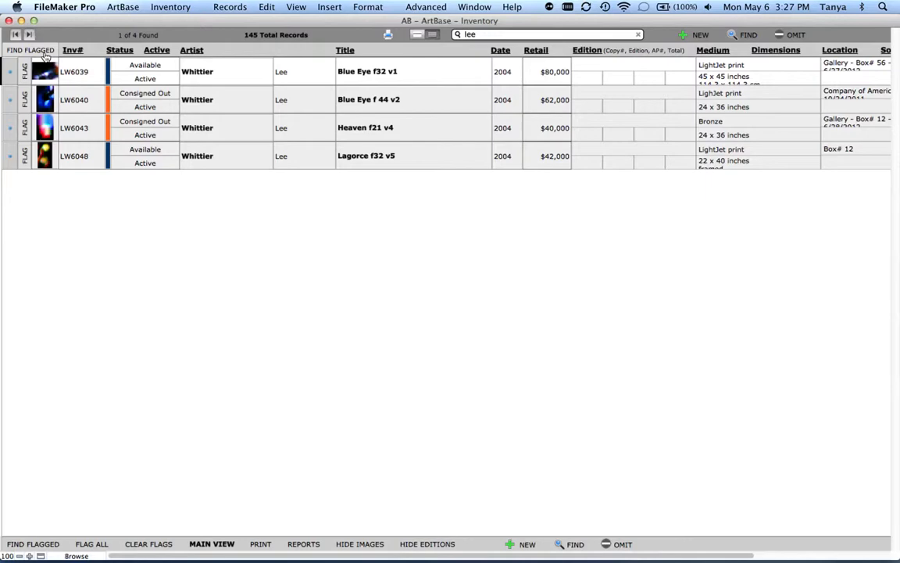
pyautogui.click(10, 128)
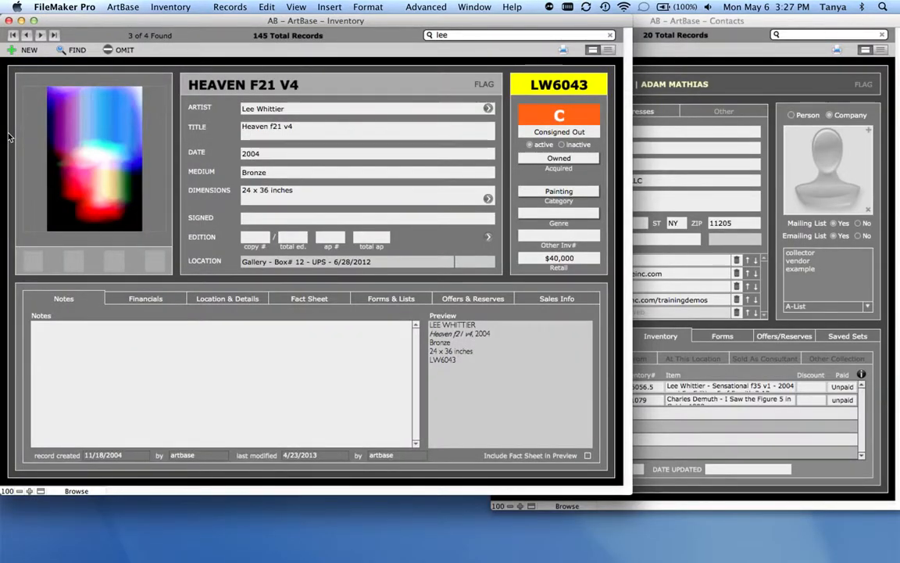